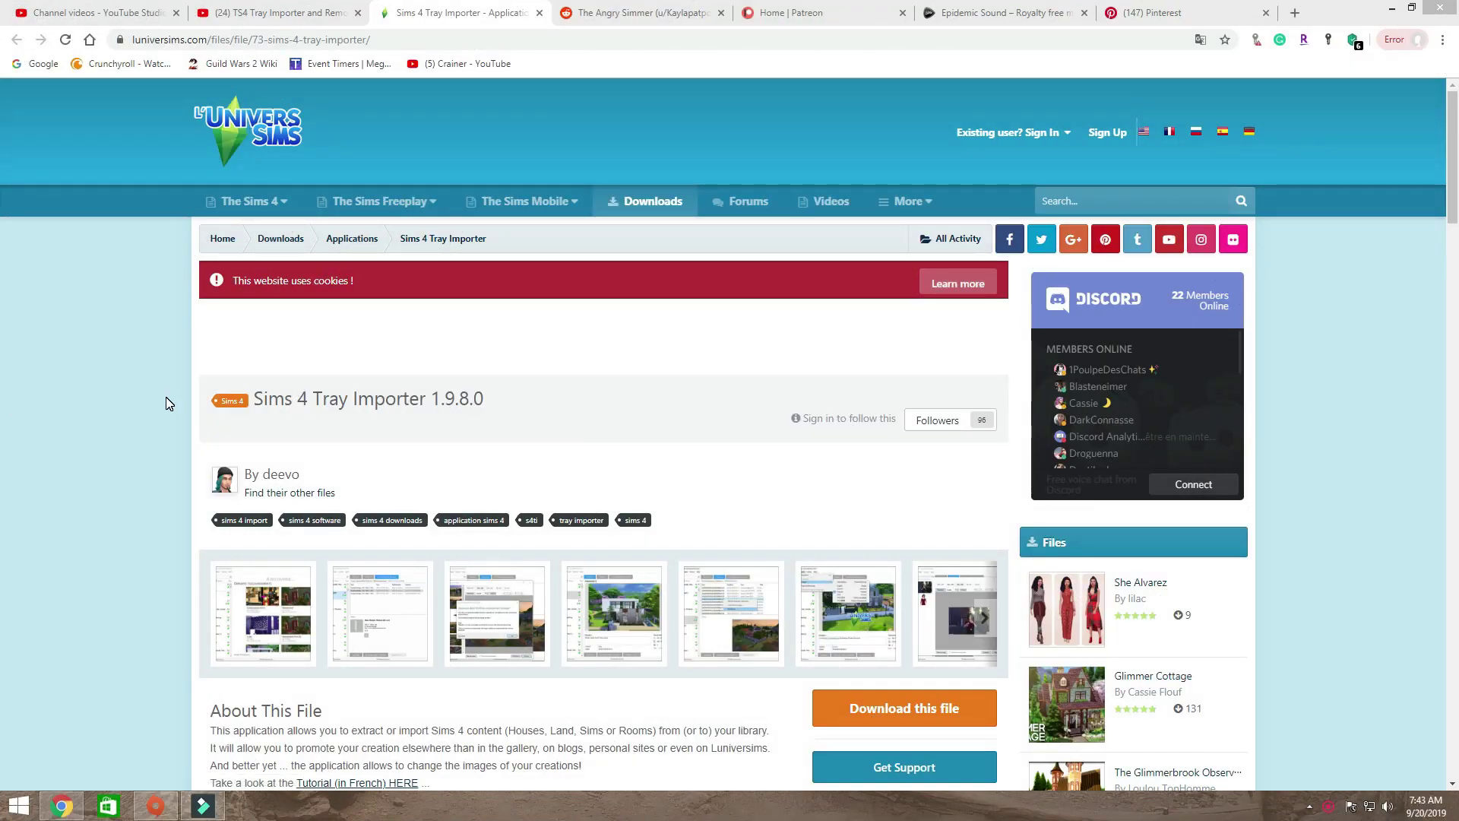
Translate the French LUniversims Tray Importer page into English.
scroll(121, 427, down, 1)
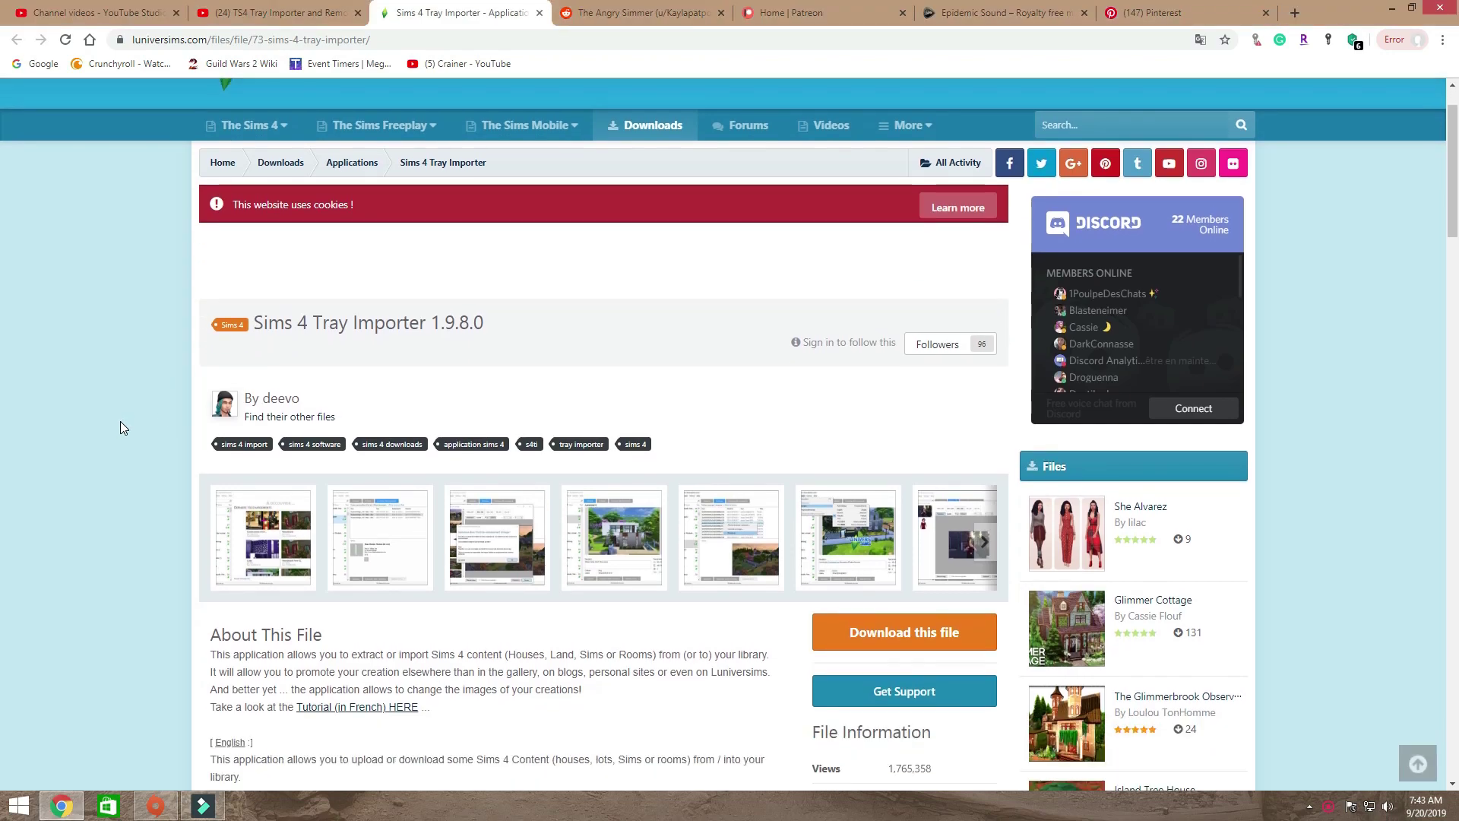
scroll(120, 420, down, 1)
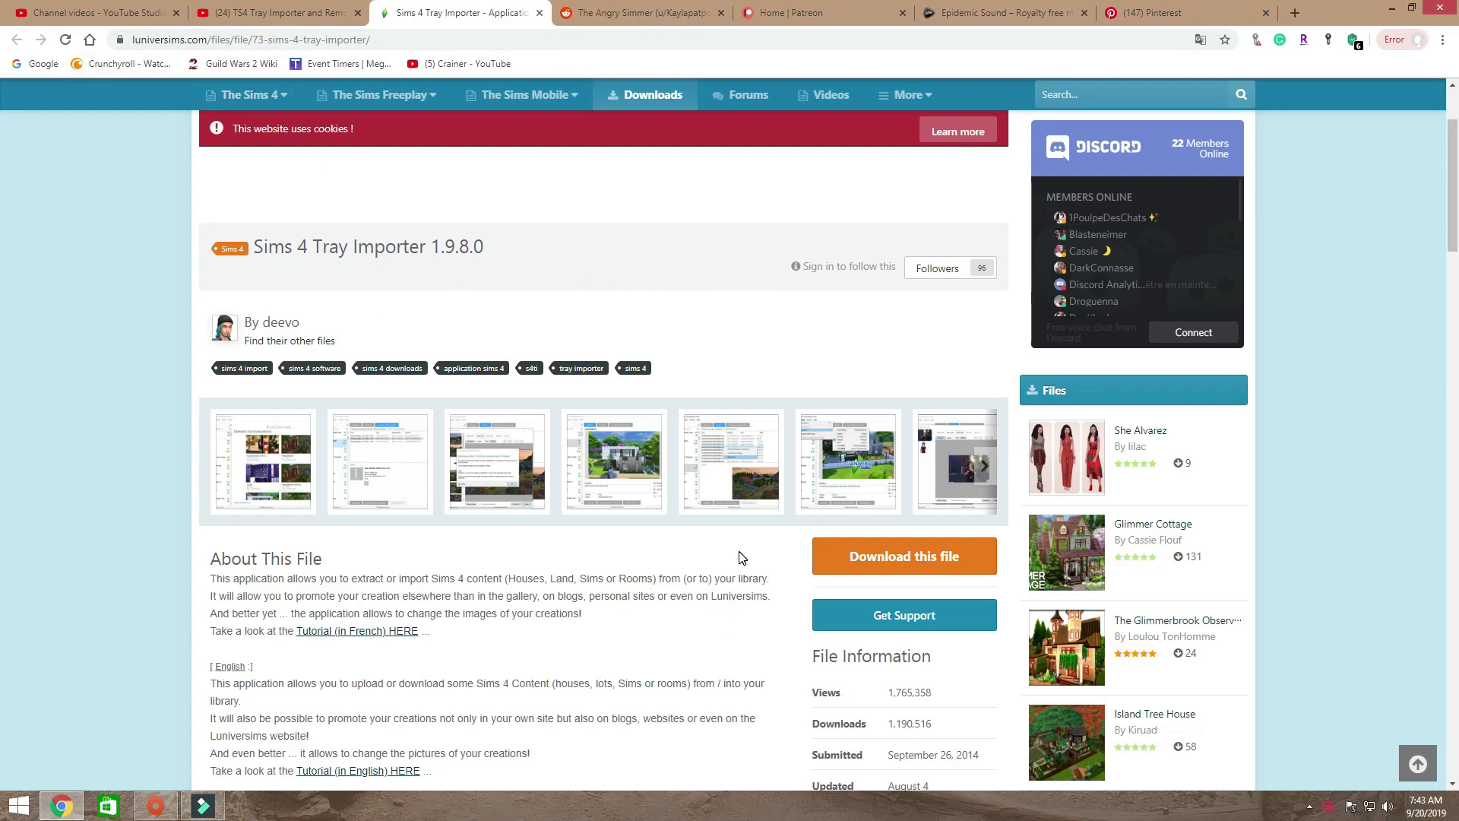
scroll(747, 563, down, 2)
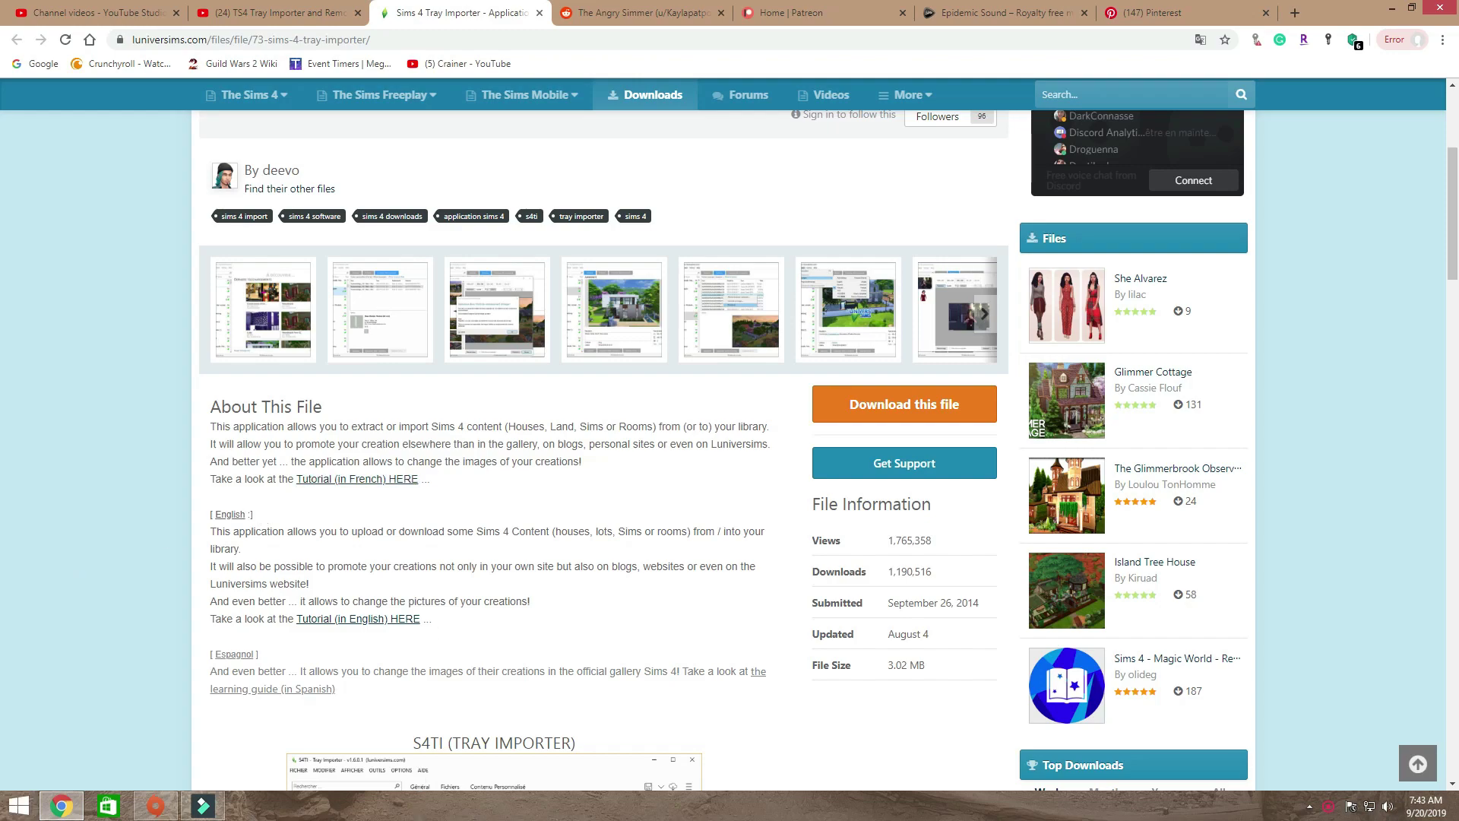
right_click(418, 811)
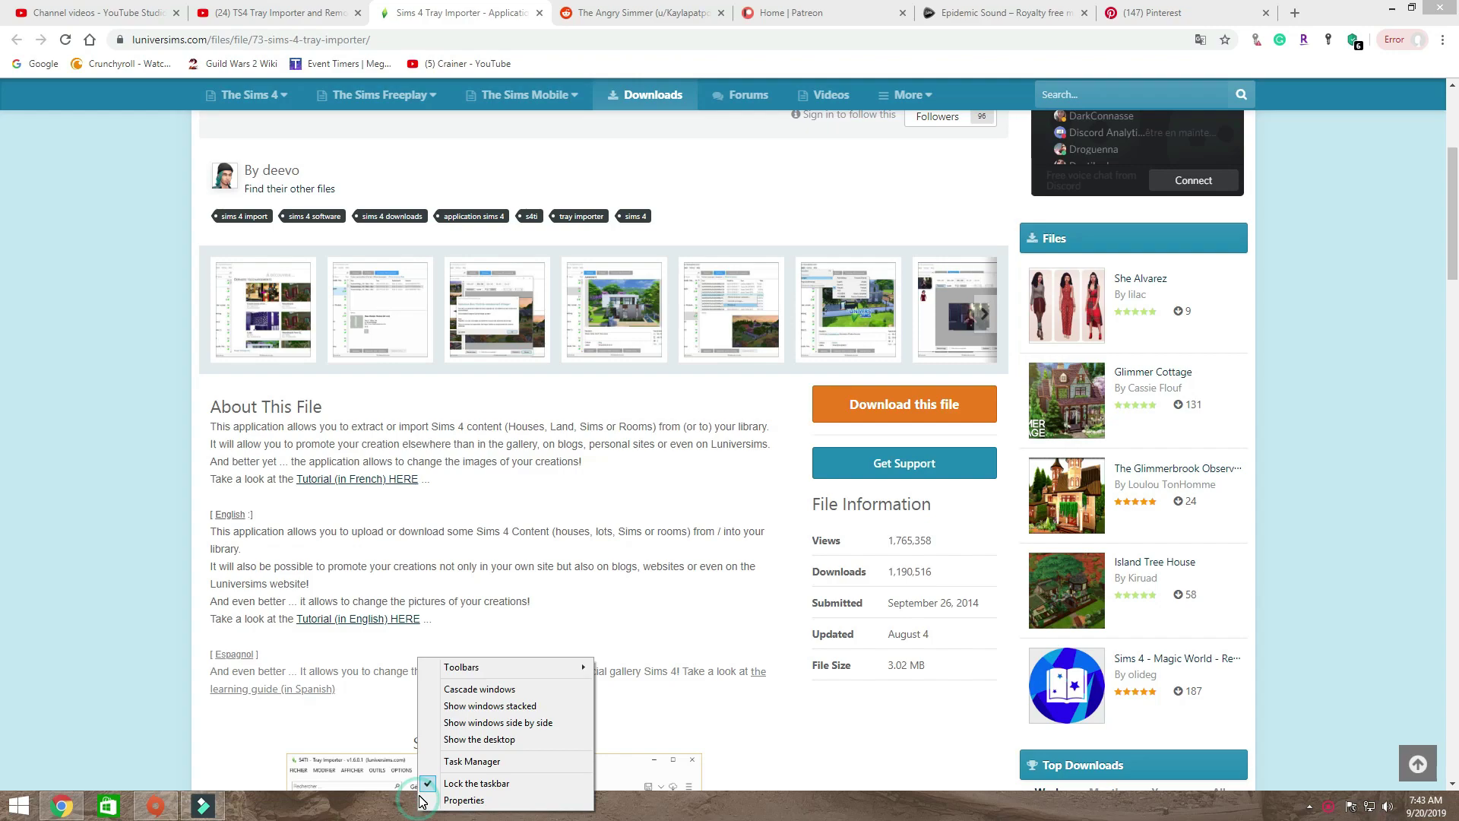
right_click(431, 280)
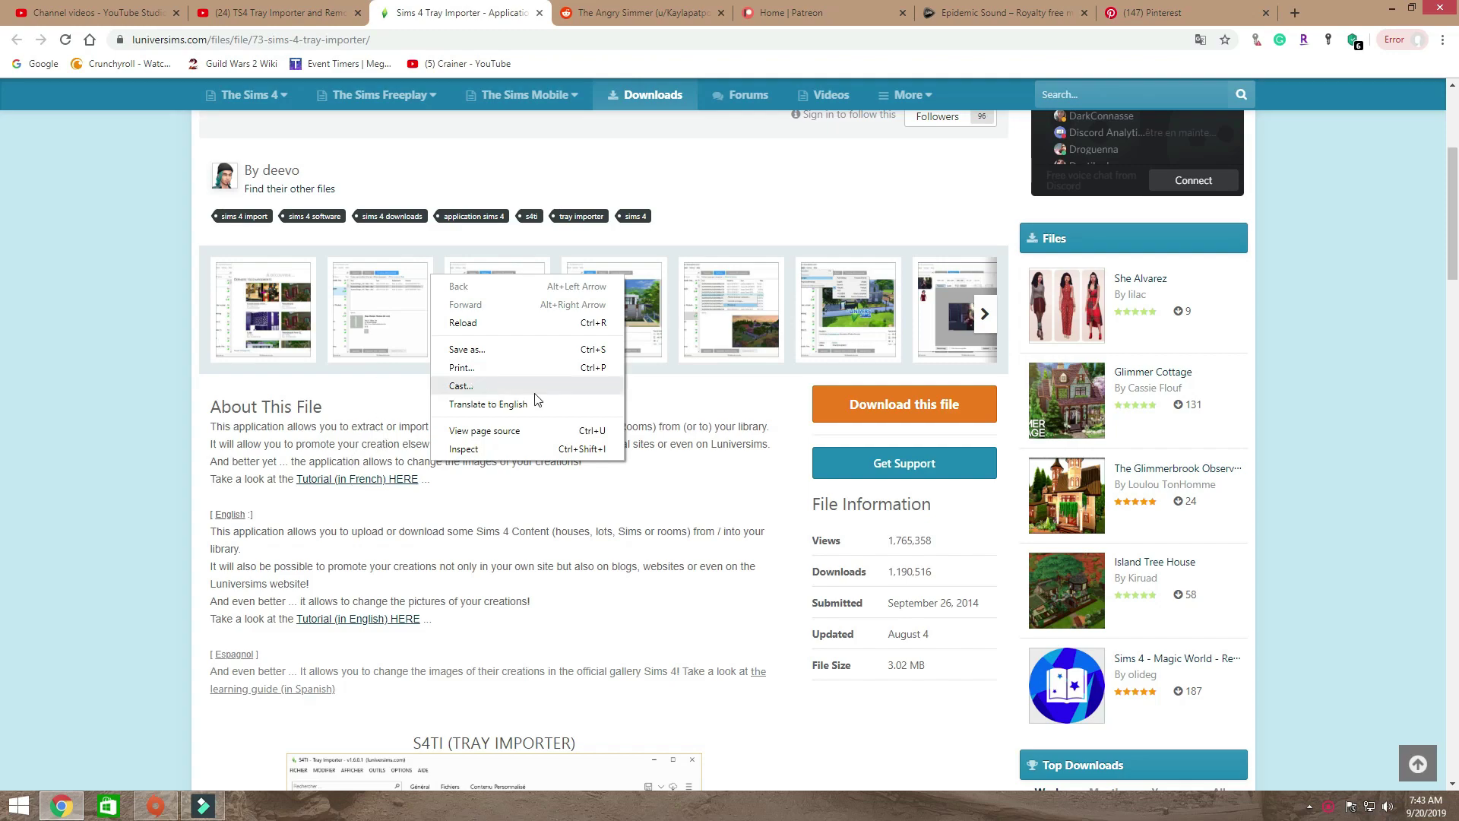
click(714, 503)
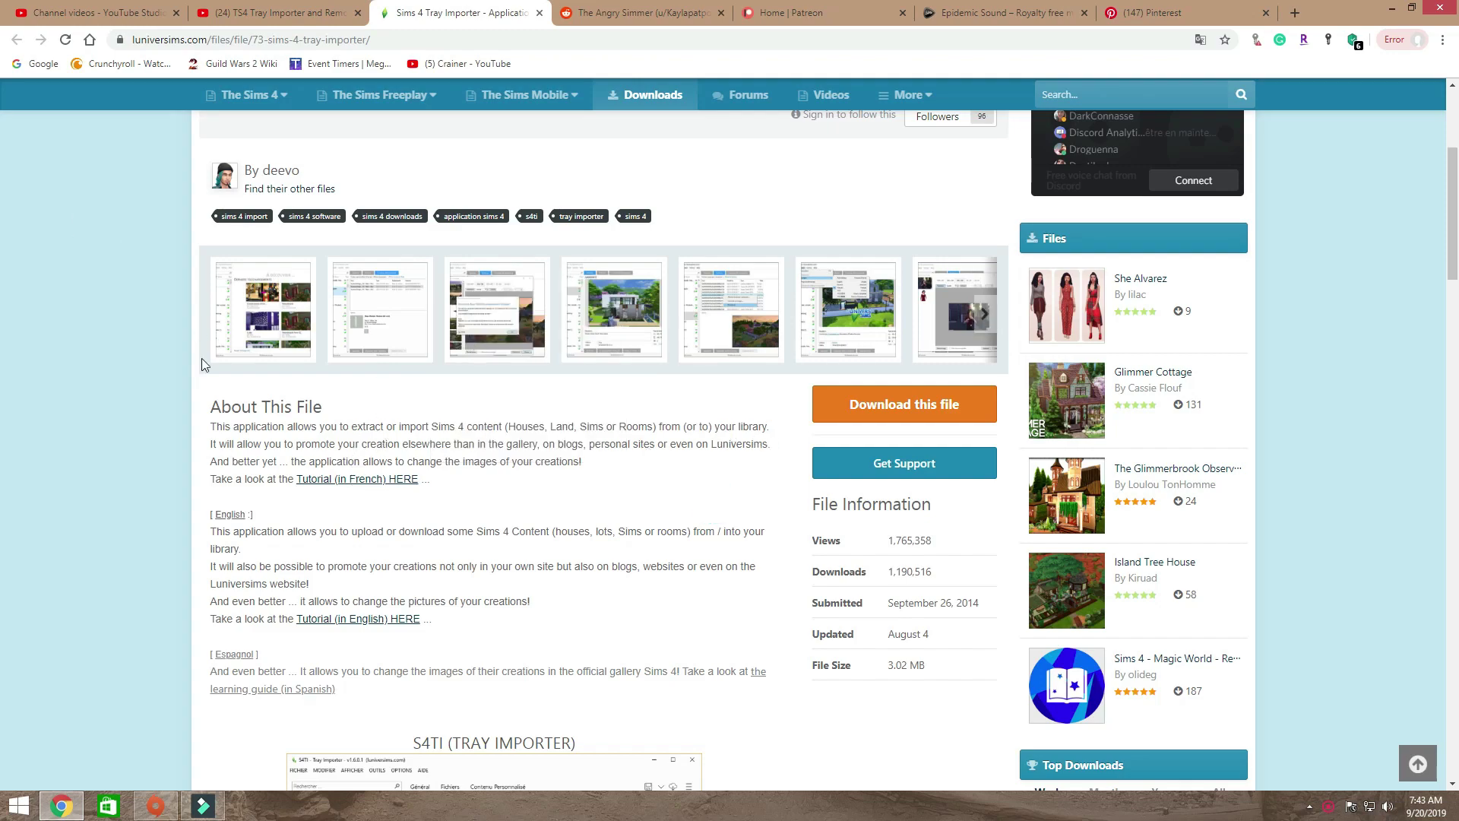
scroll(988, 313, up, 4)
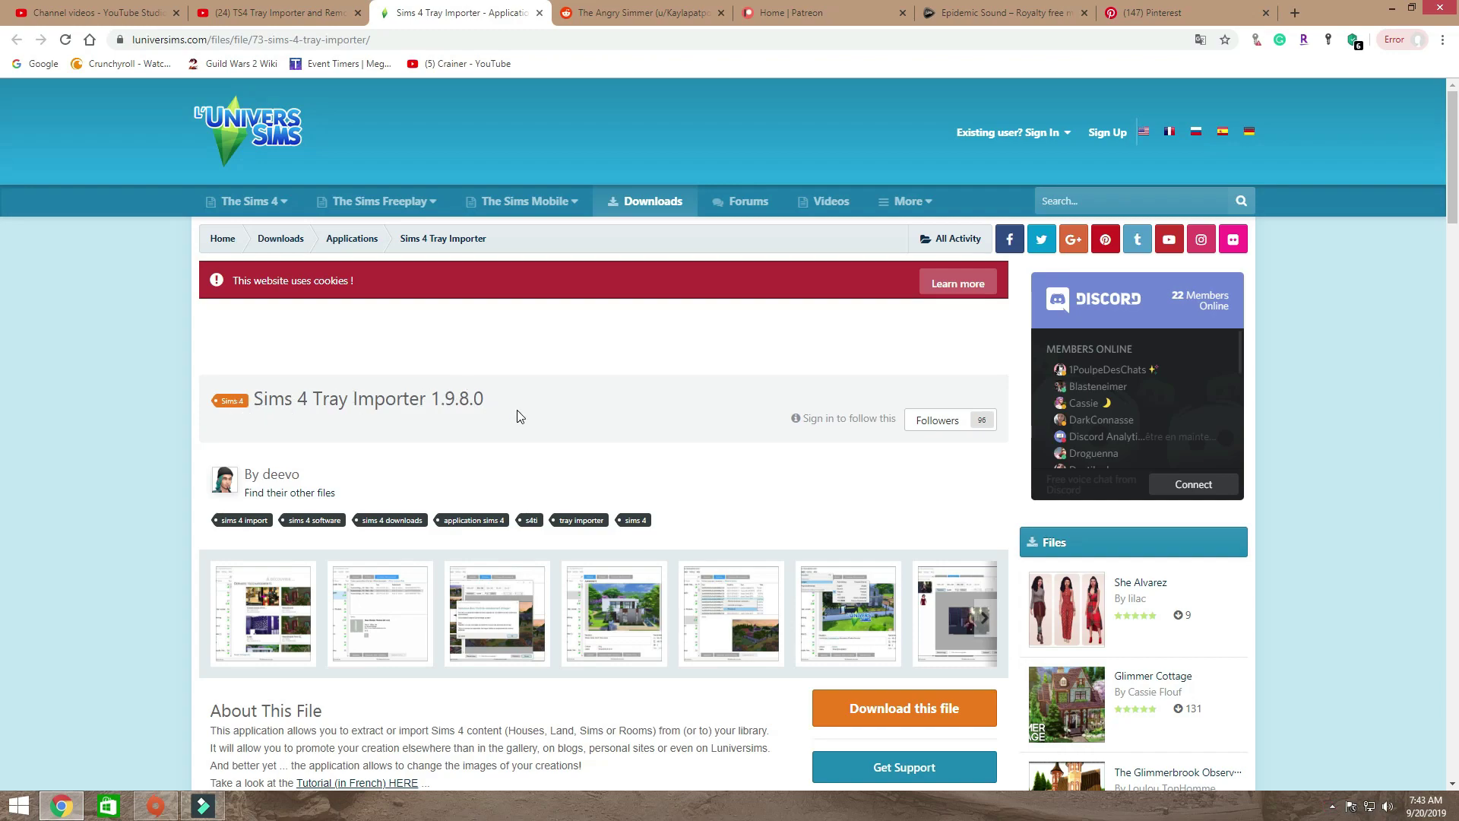
scroll(516, 412, down, 3)
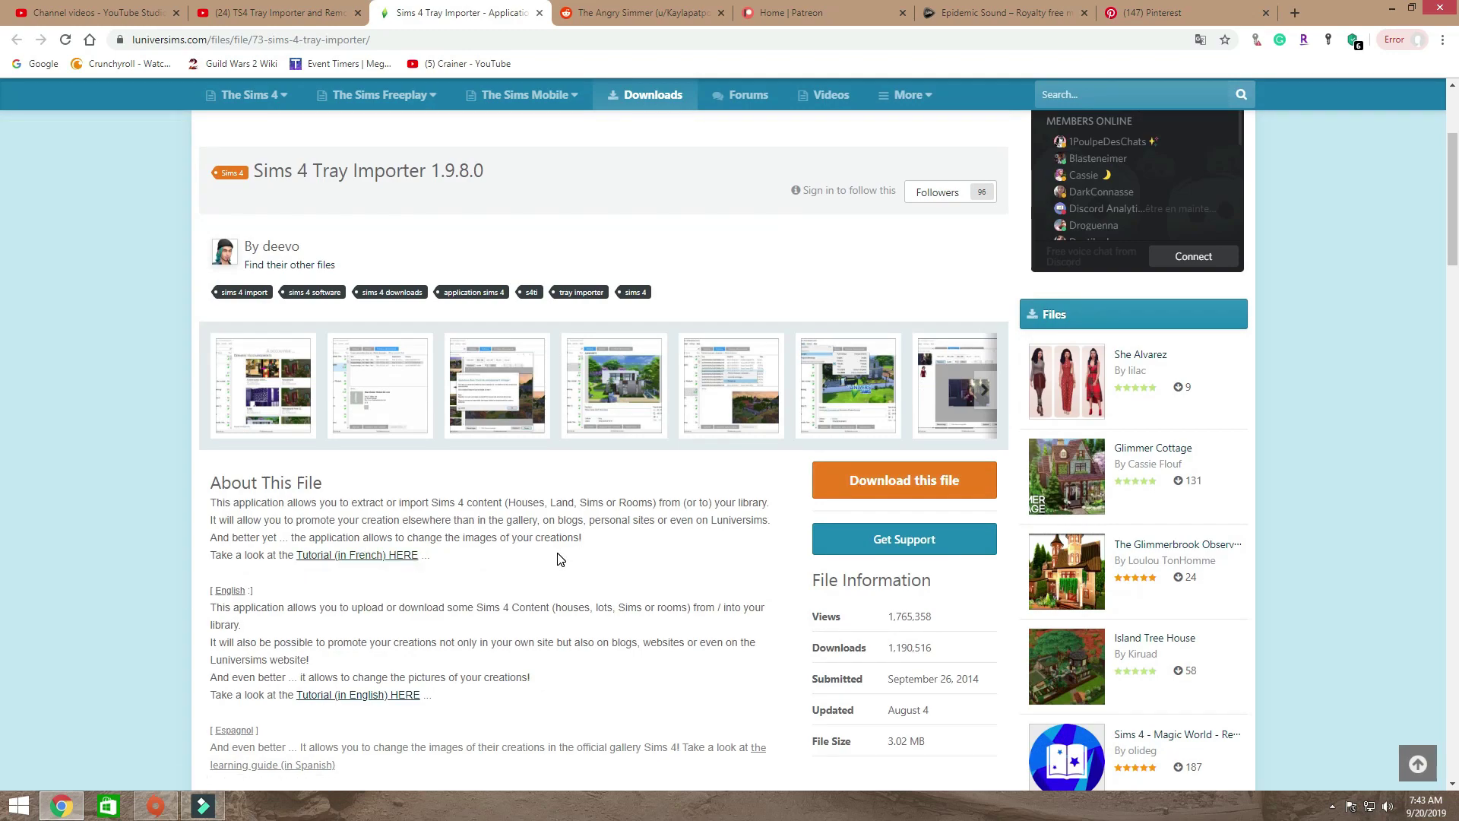
right_click(39, 504)
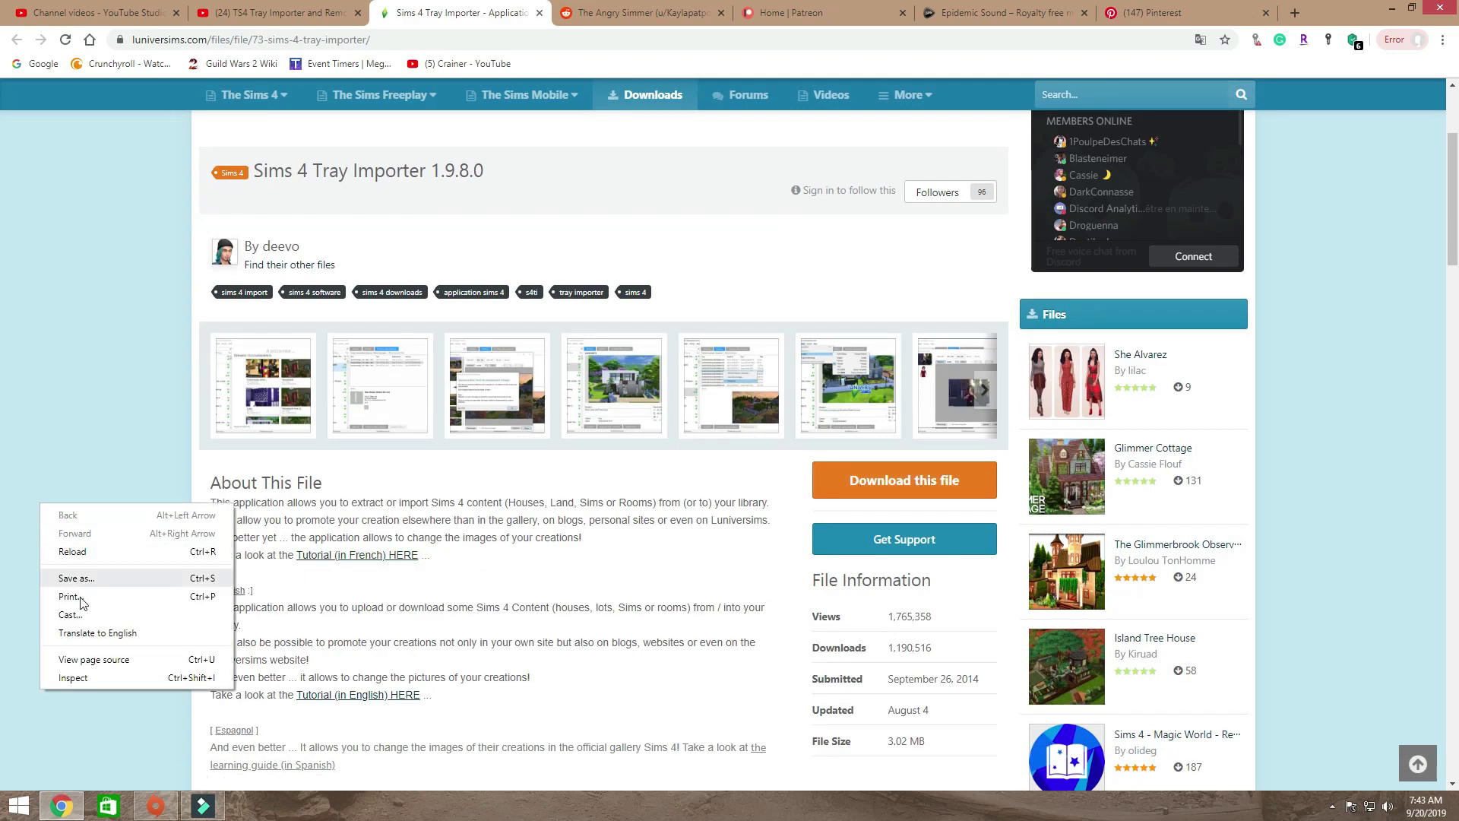
click(97, 633)
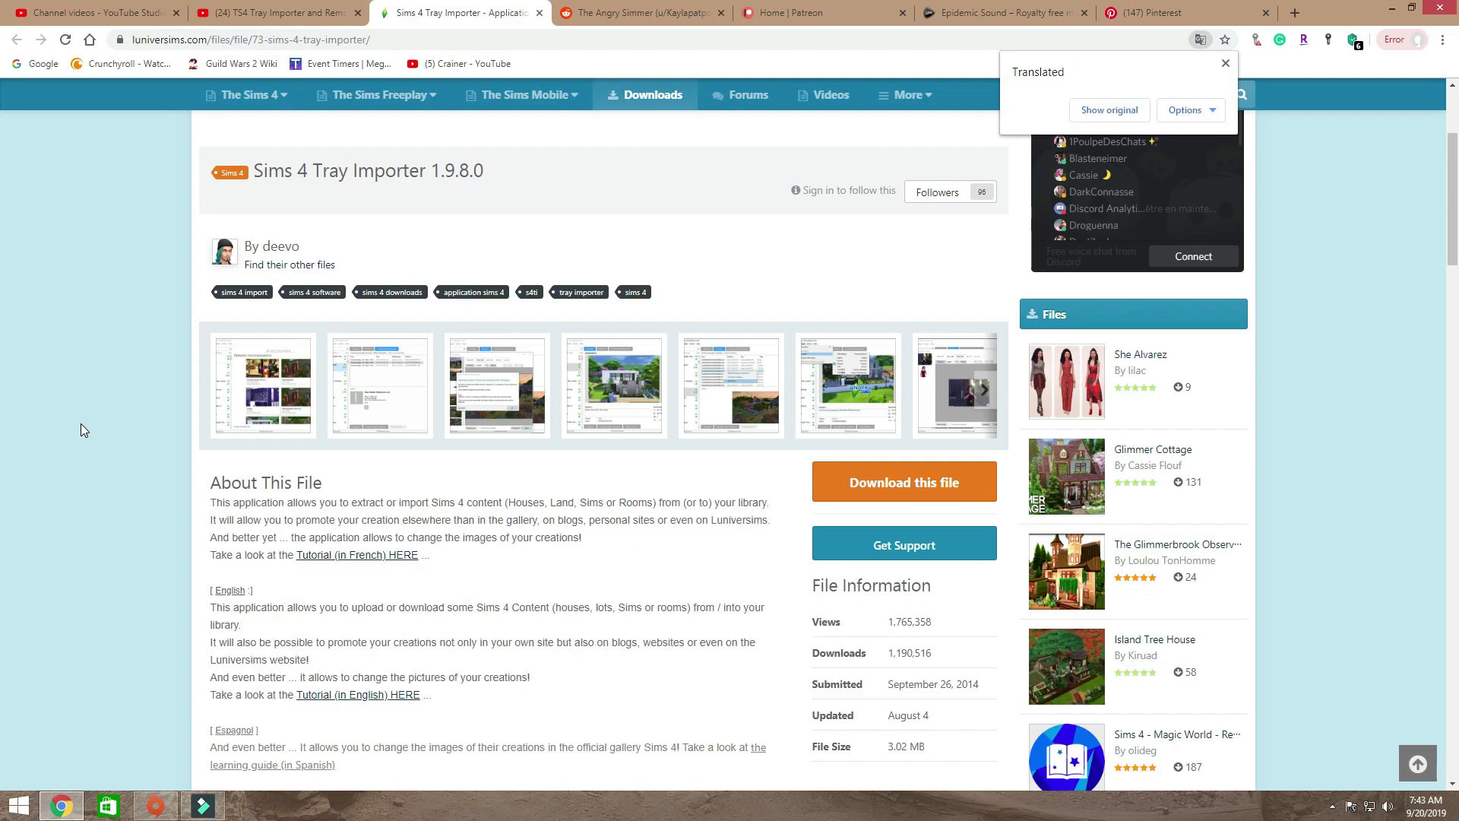
Dismiss the translation notice and download the S4TI_unified_inst.zip installer file.
scroll(1033, 392, down, 1)
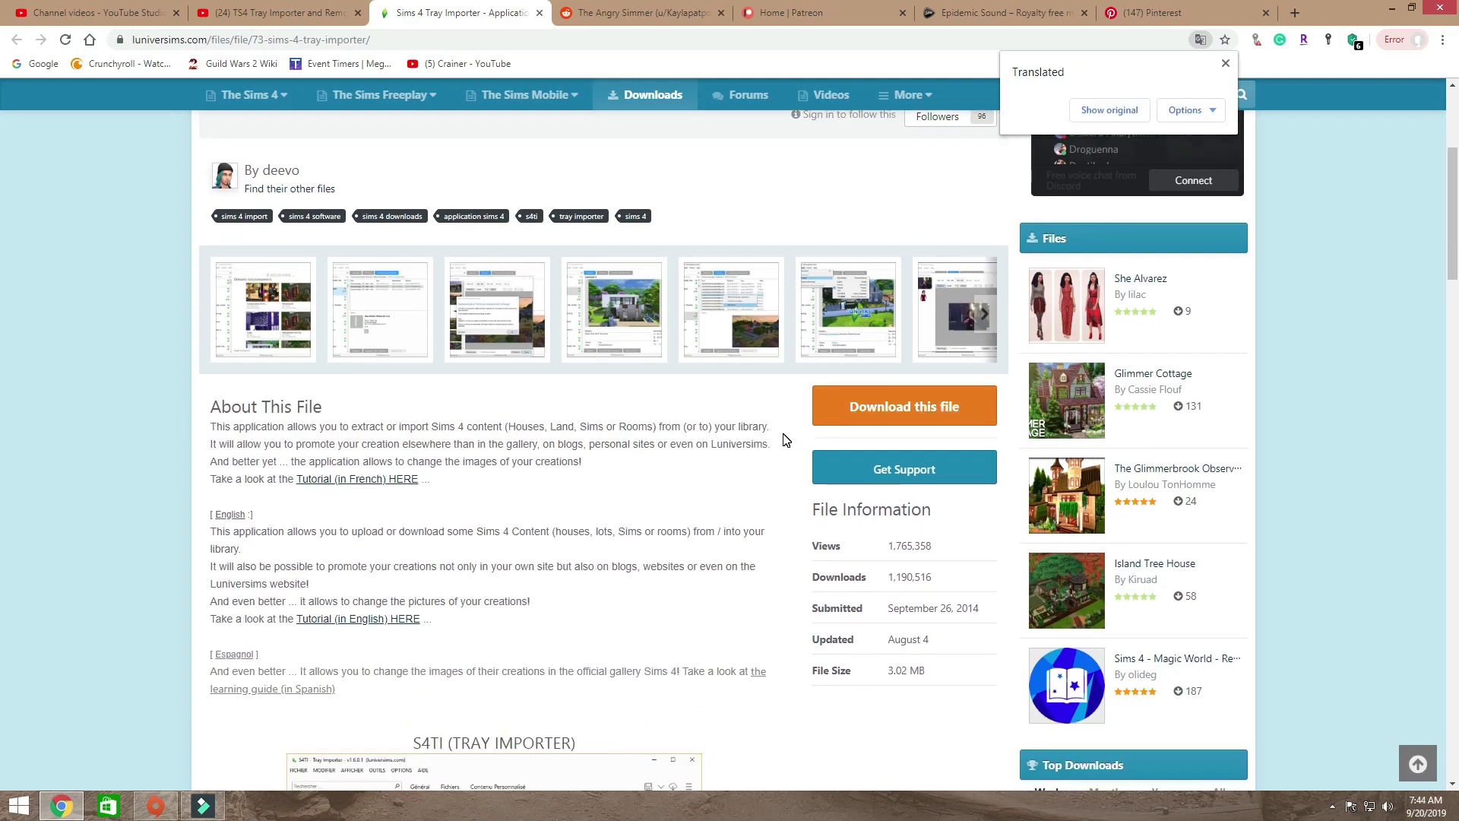
scroll(836, 367, down, 3)
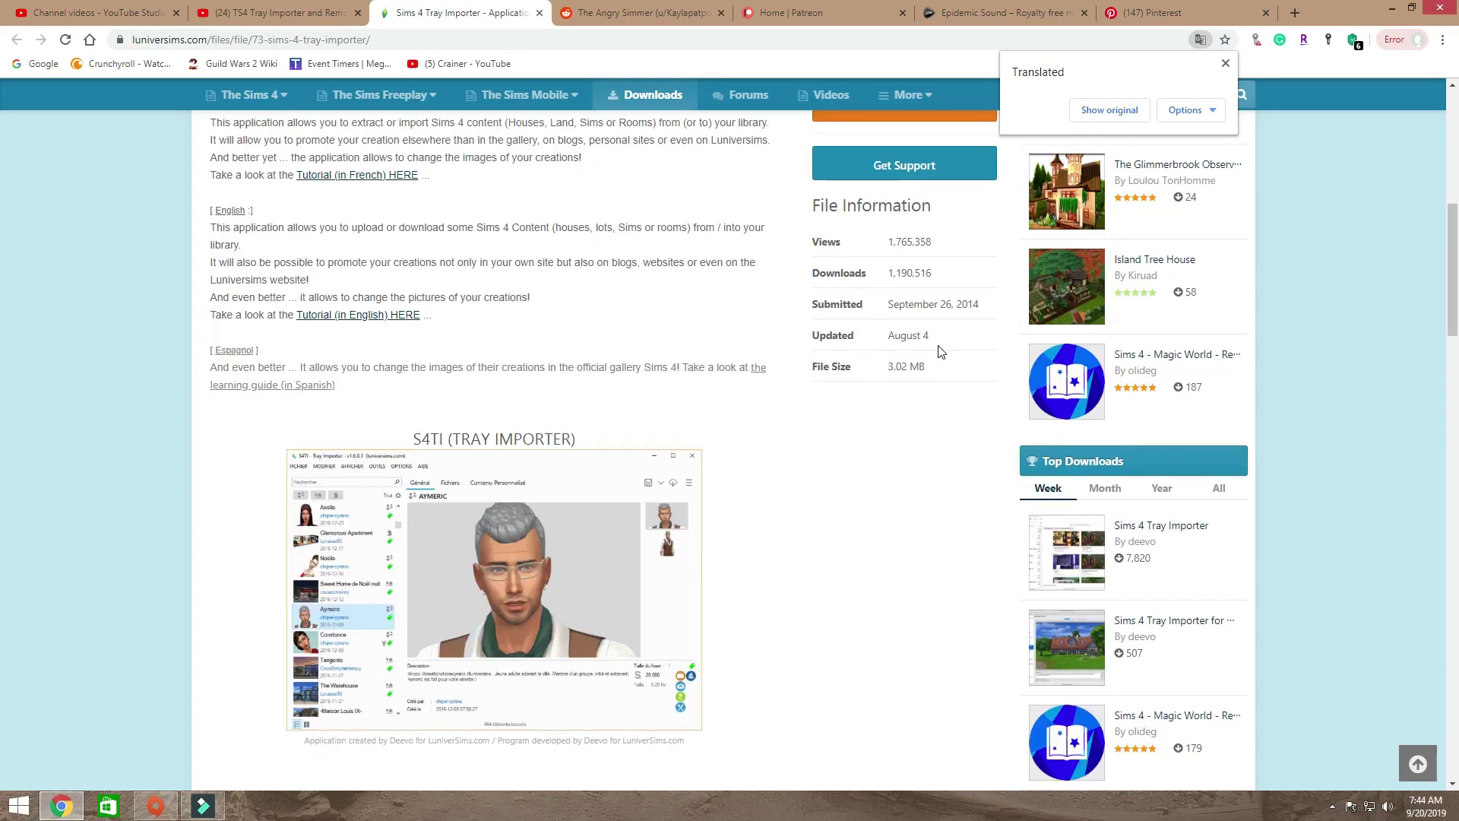
scroll(923, 361, down, 4)
scroll(901, 377, down, 5)
scroll(889, 380, up, 6)
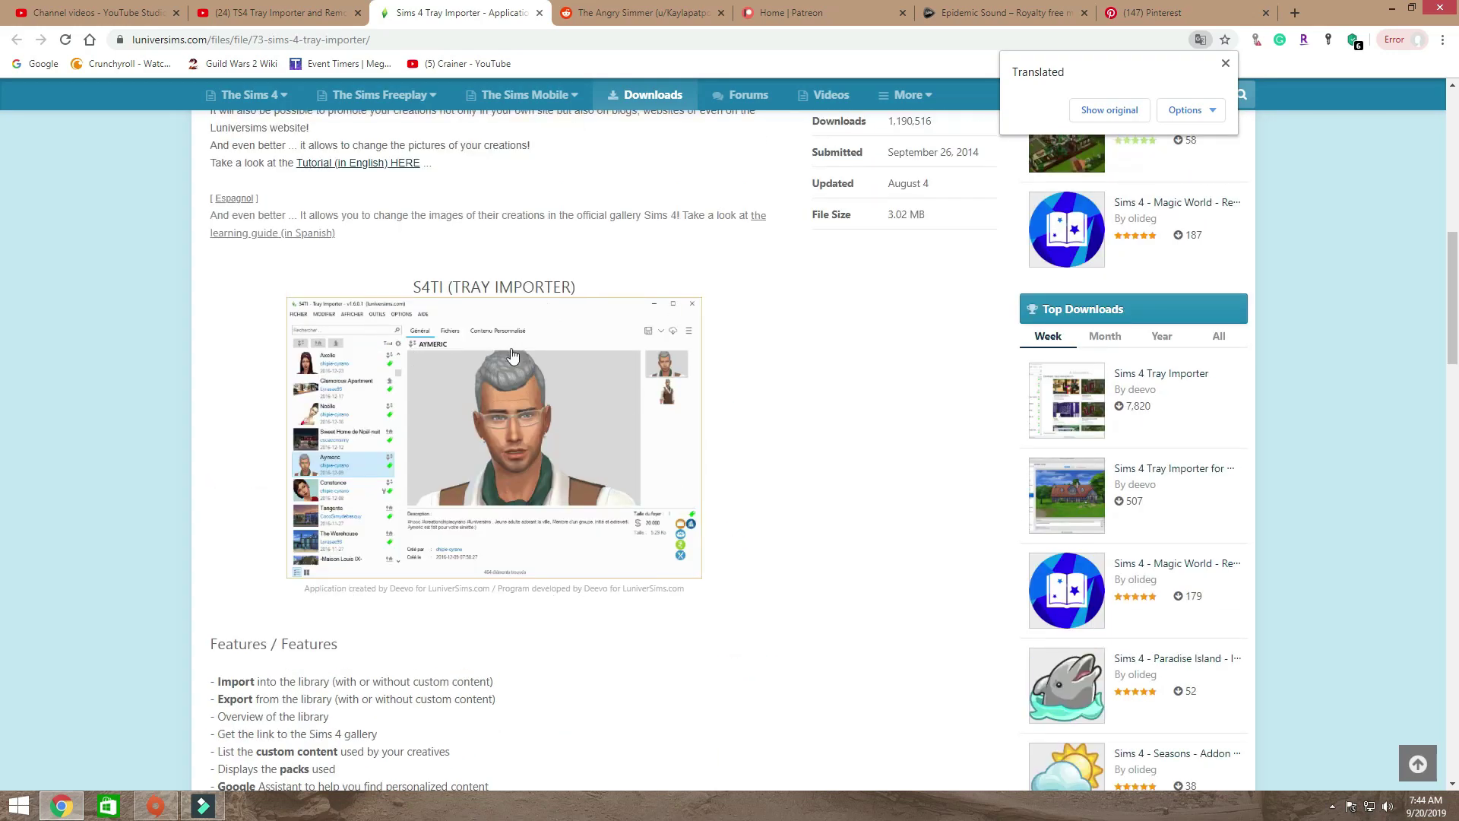
scroll(791, 403, up, 4)
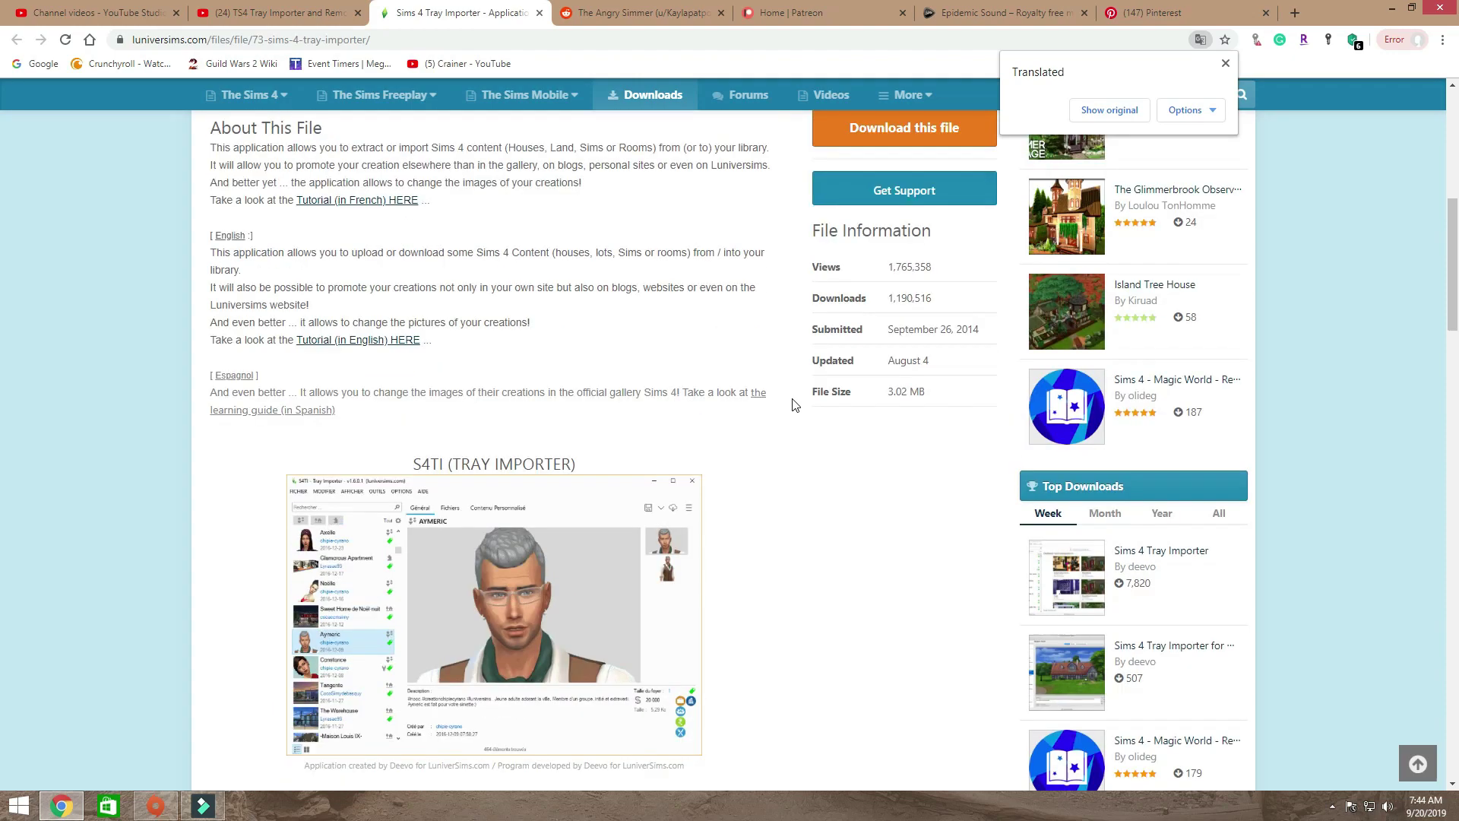
click(1225, 63)
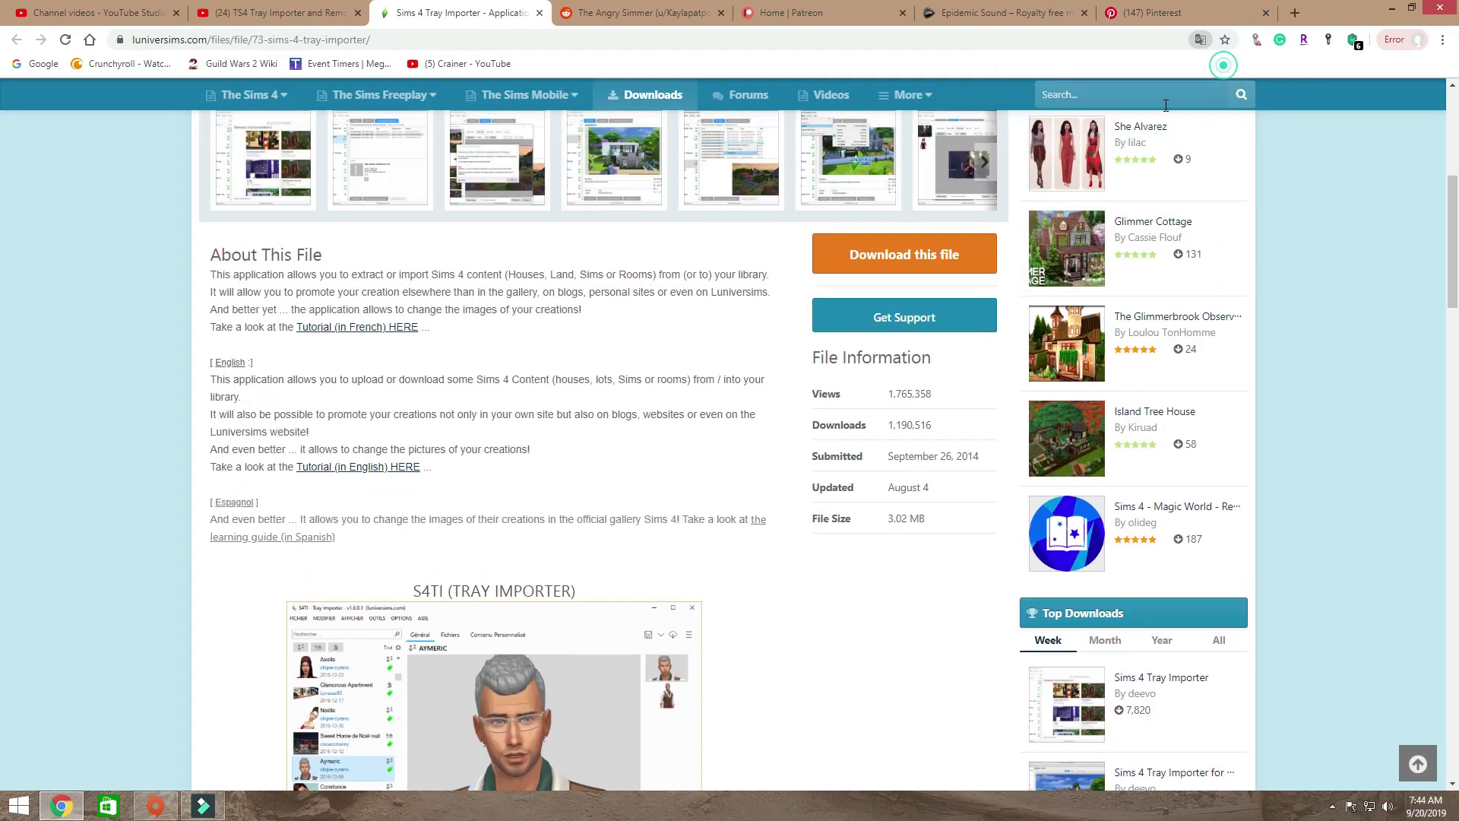
click(874, 267)
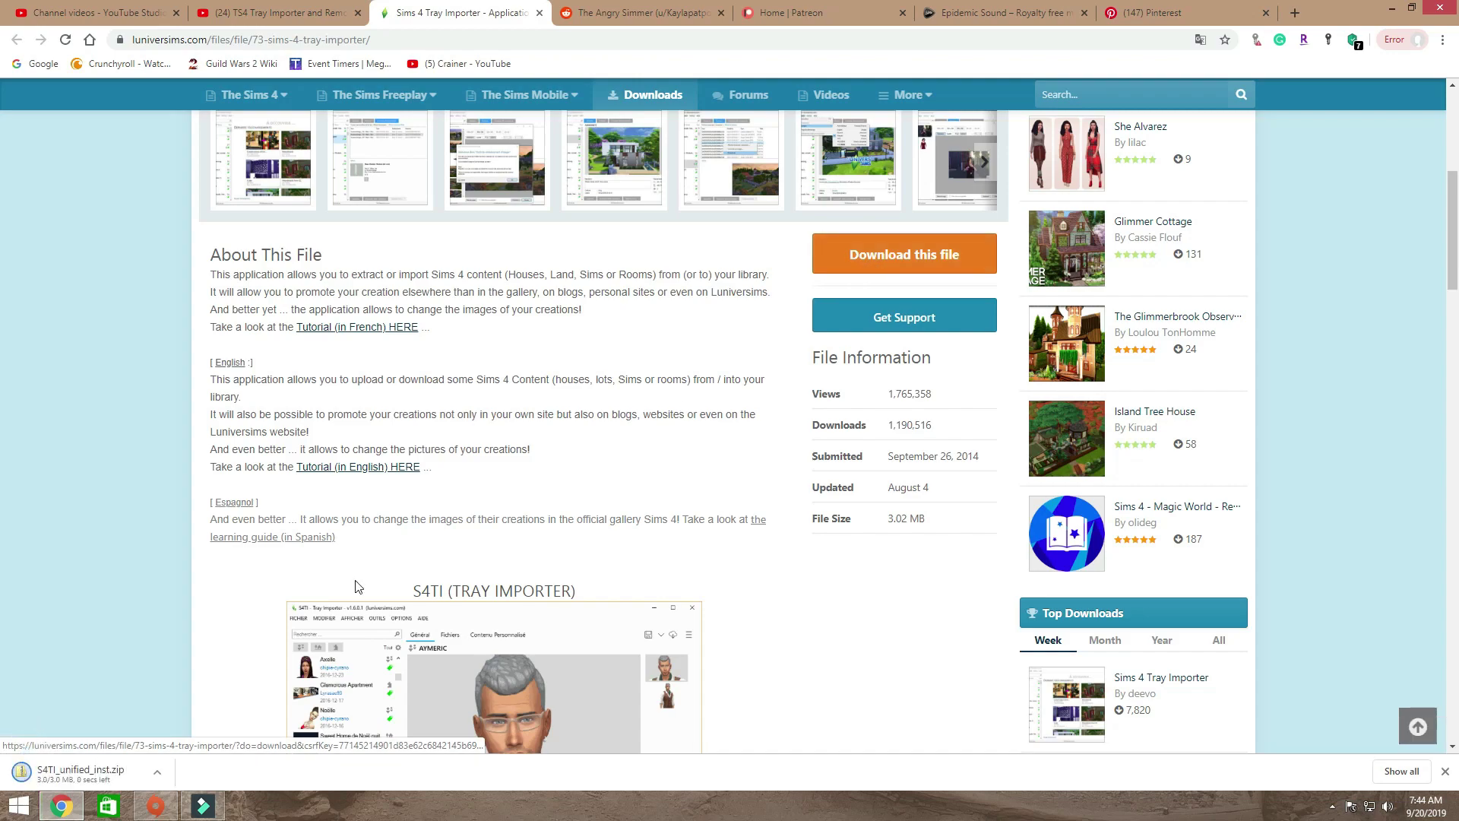
Open S4TI_unified_inst.zip from the downloads and run S4TI_unified_inst.exe inside it.
click(74, 781)
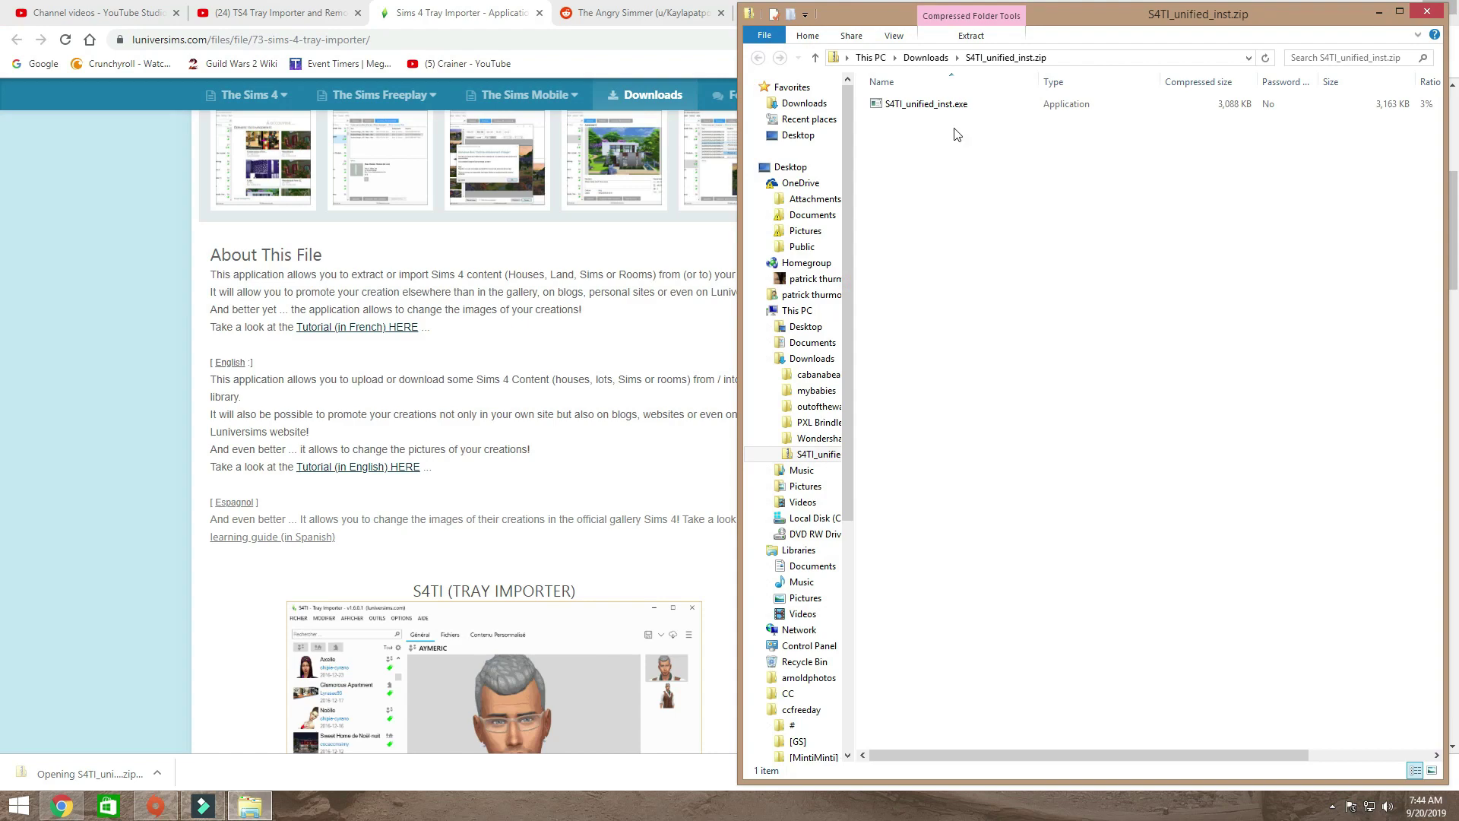
click(935, 105)
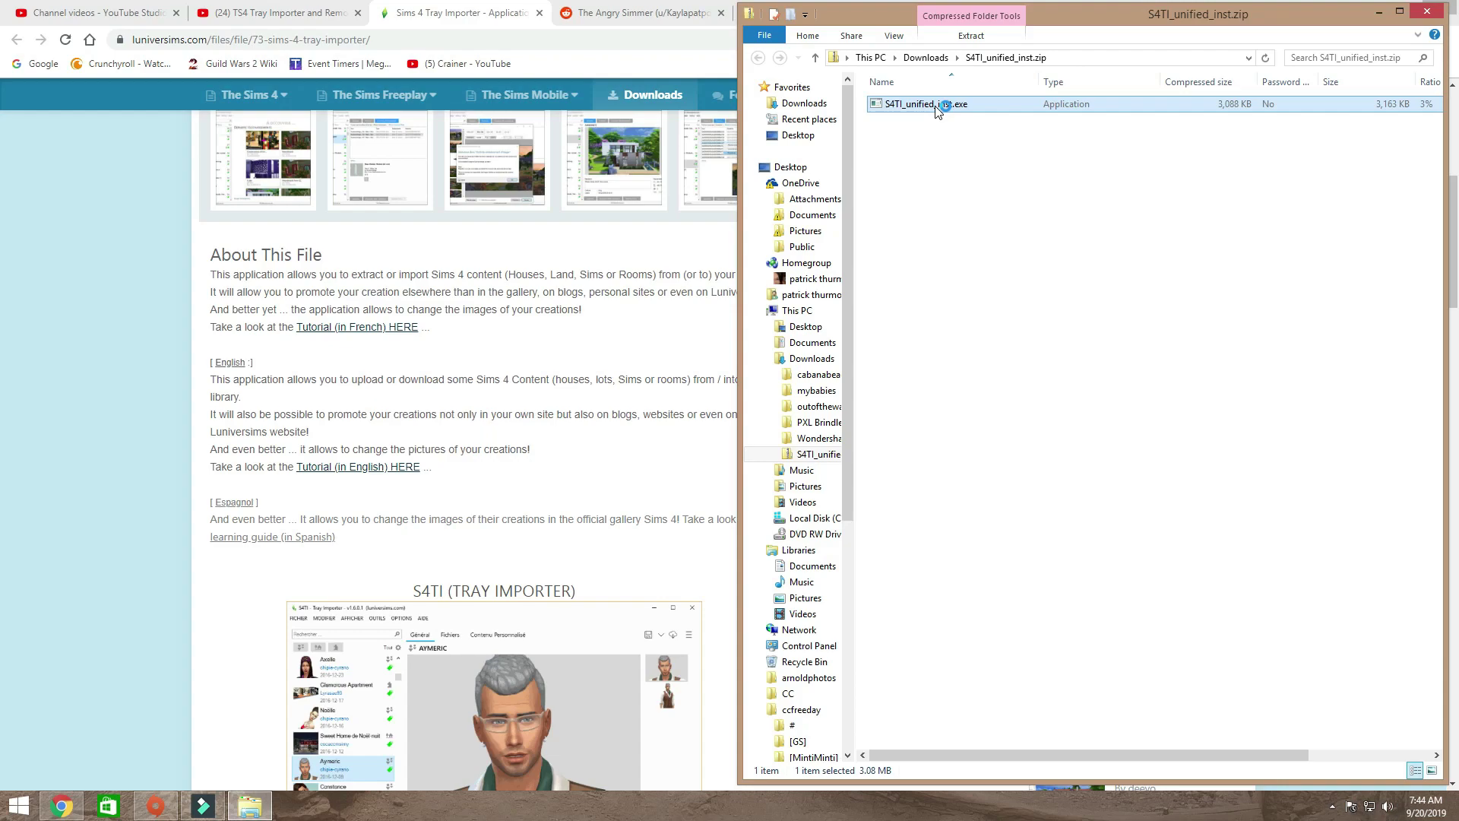
double_click(936, 110)
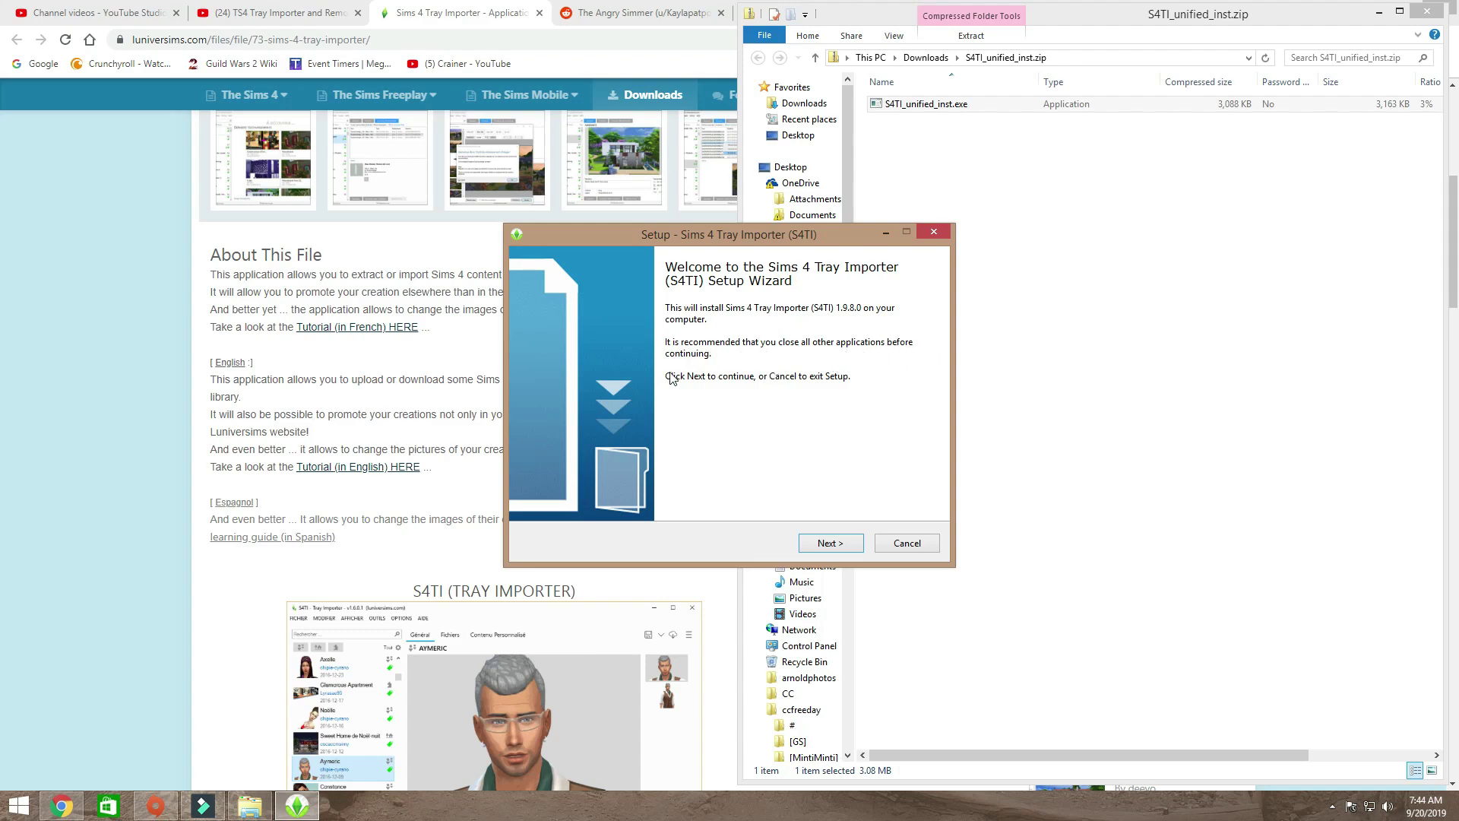
Install Tray Importer 1.9.8.0 with a current-user desktop shortcut, then finish and launch it.
click(829, 547)
click(832, 551)
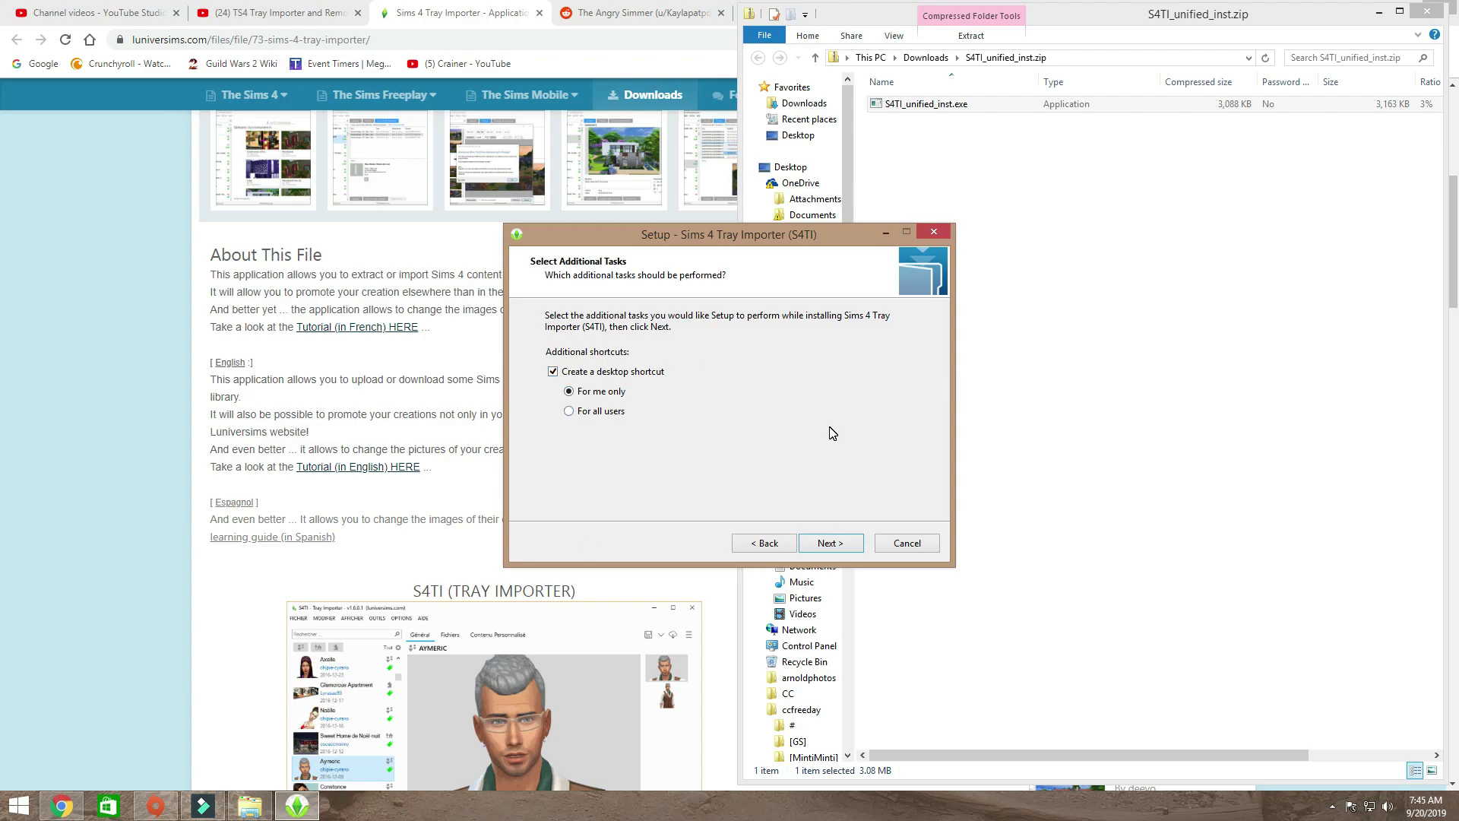
click(847, 546)
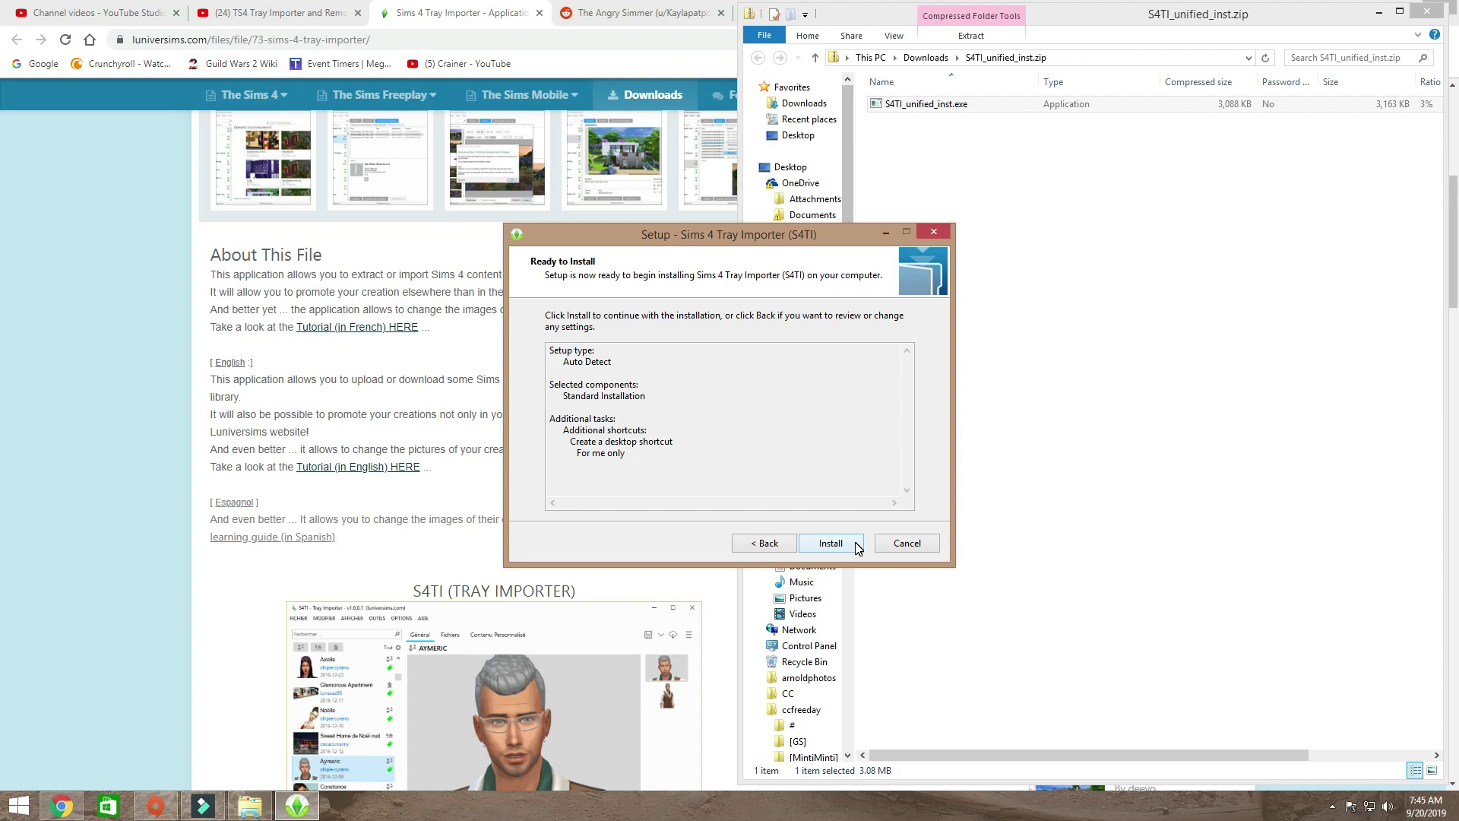
click(839, 541)
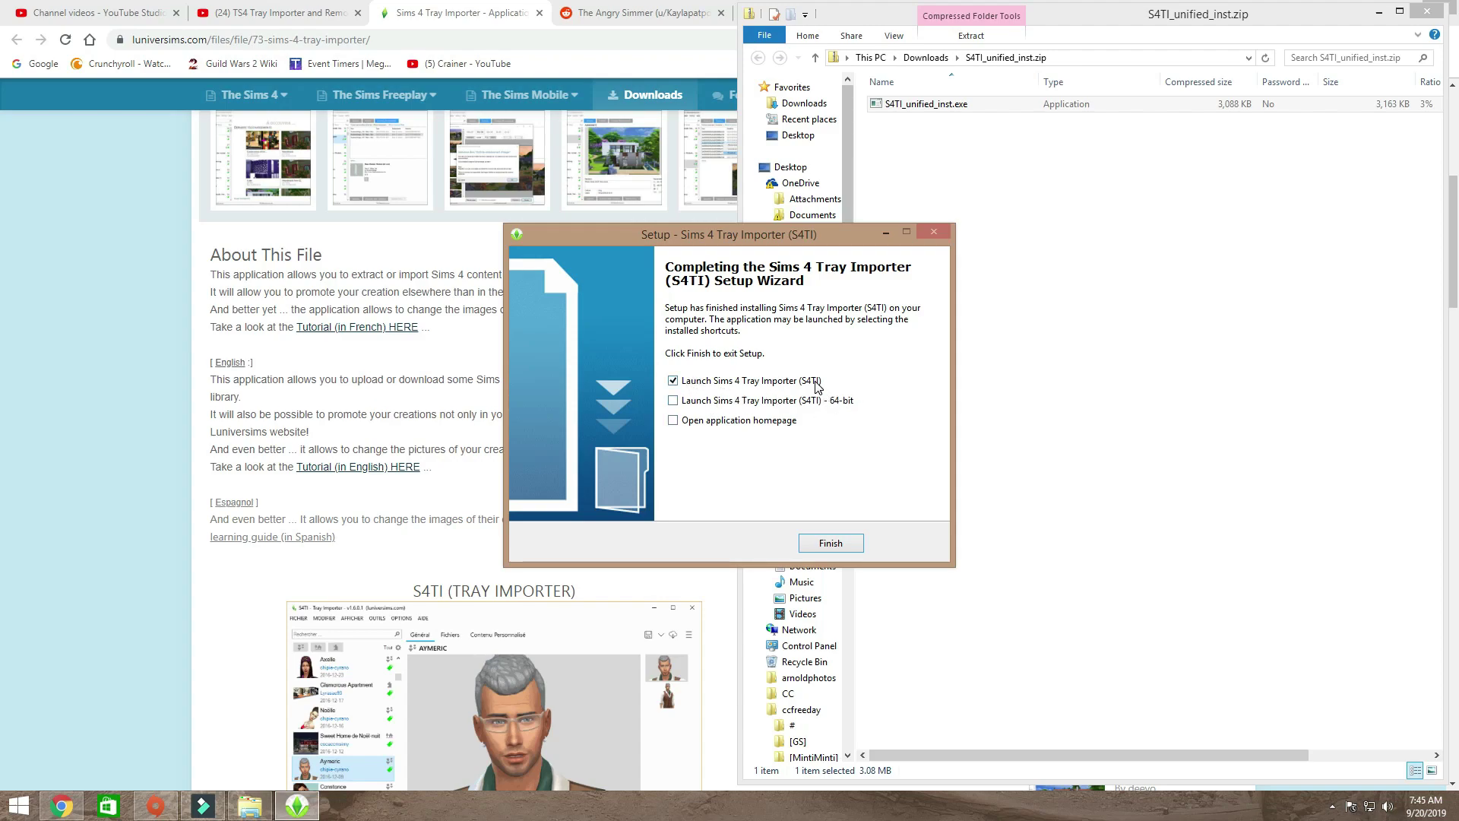
click(830, 542)
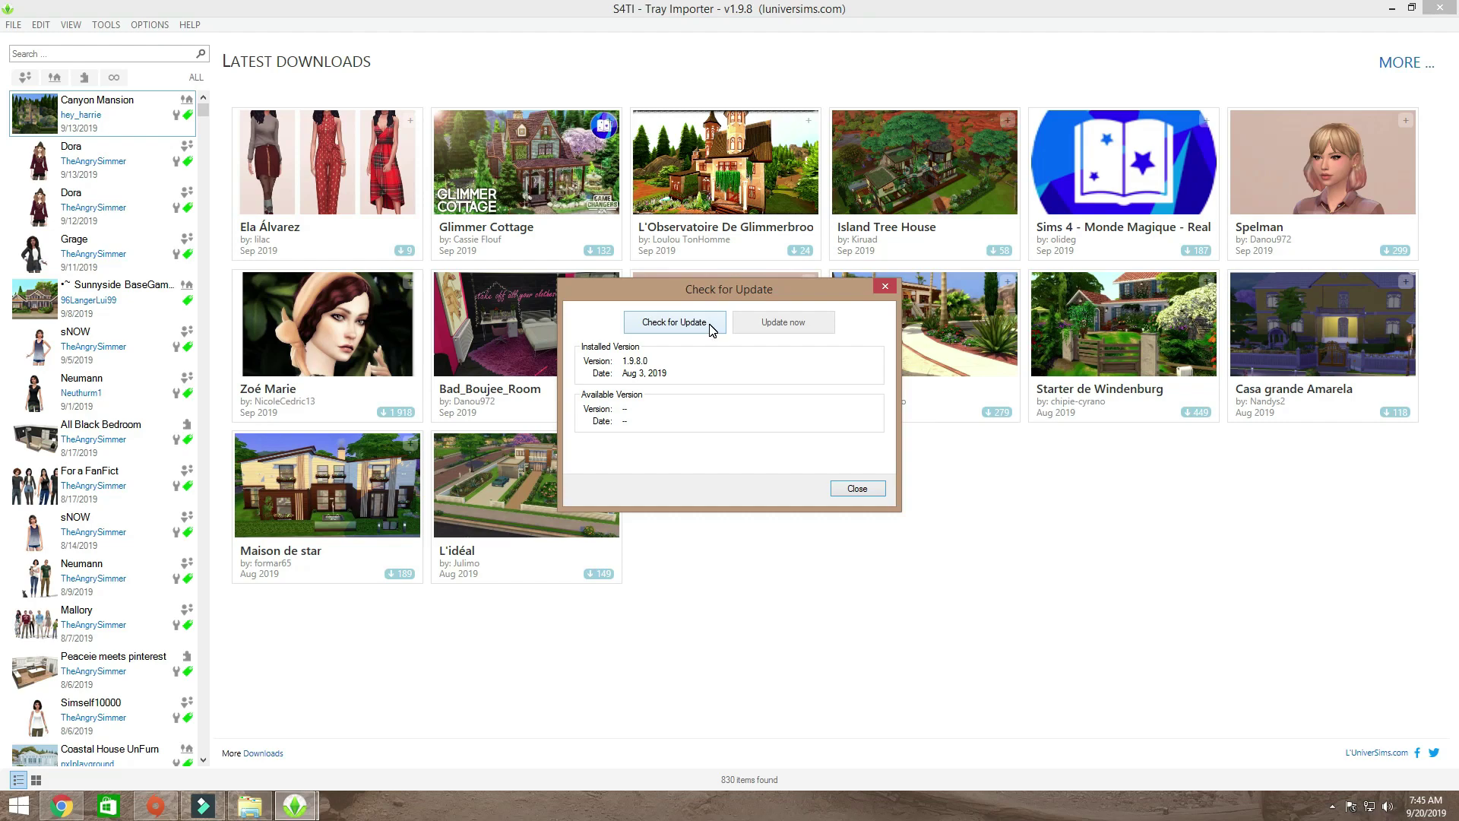
Close the Check for Update dialog to reveal the 830-item tray library, then minimize Tray Importer.
click(857, 489)
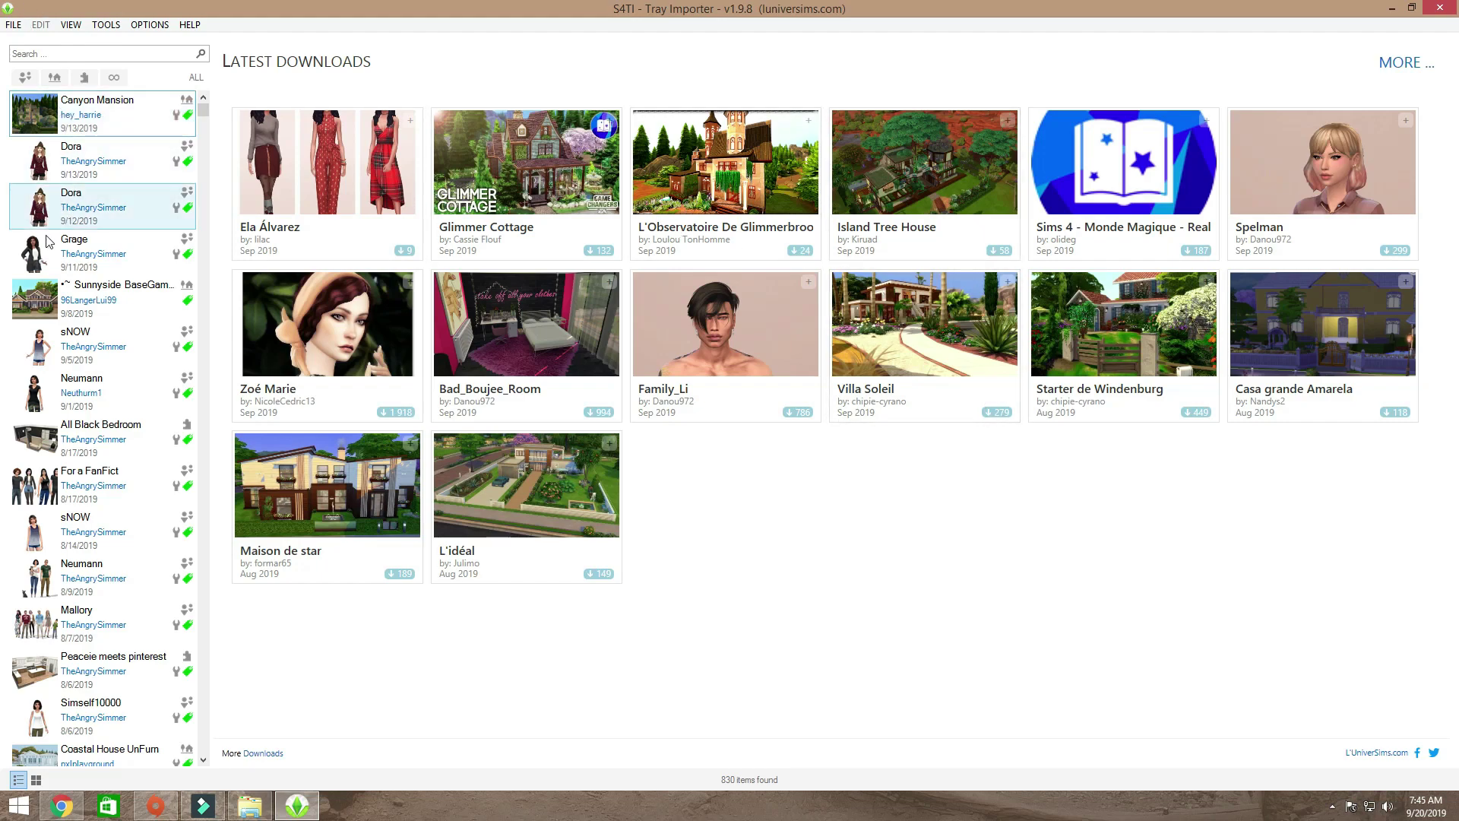
click(1384, 9)
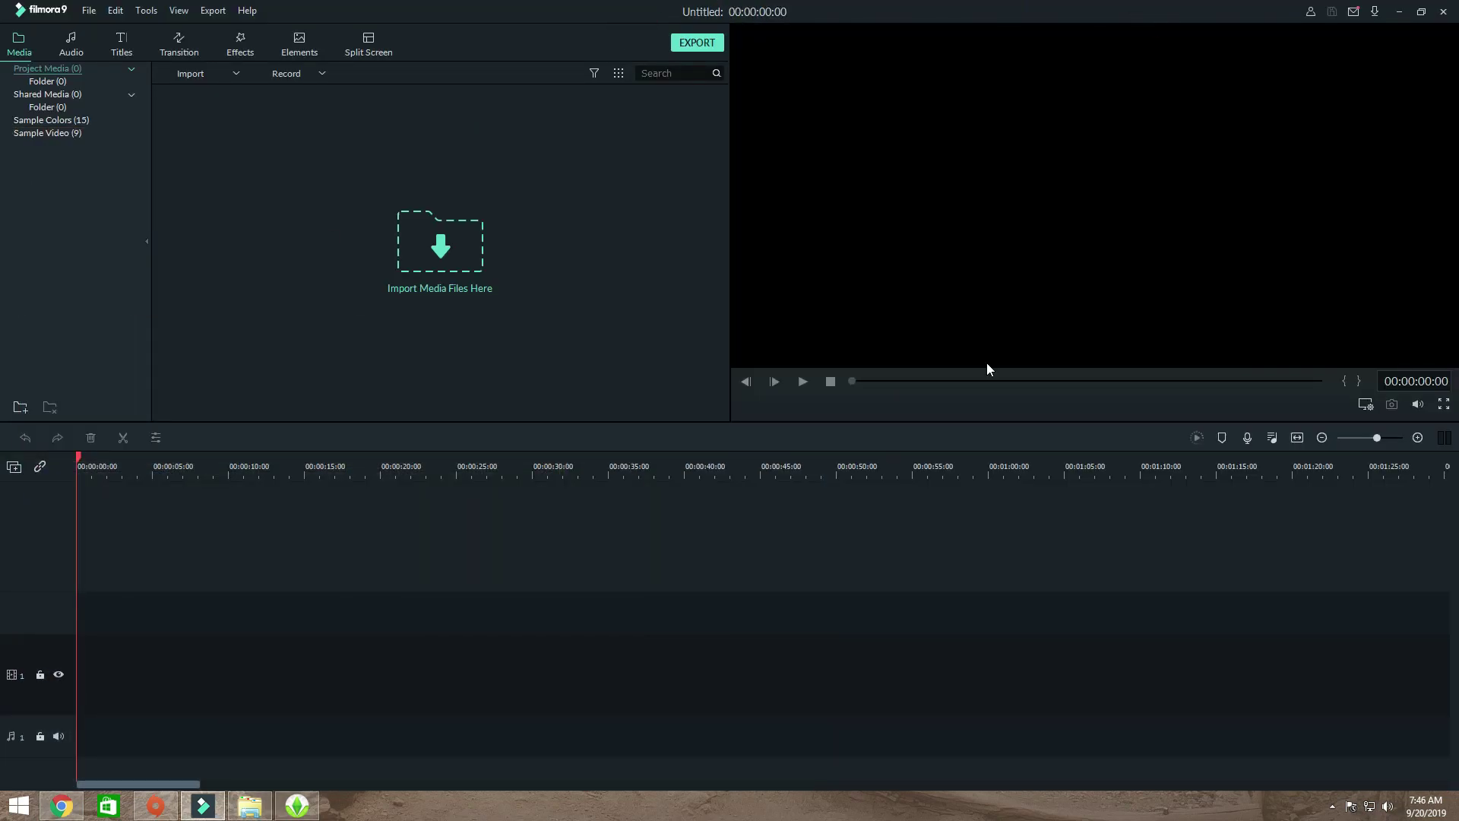
Minimize Filmora 9 and restore Sims 4 Tray Importer from the taskbar.
click(1401, 12)
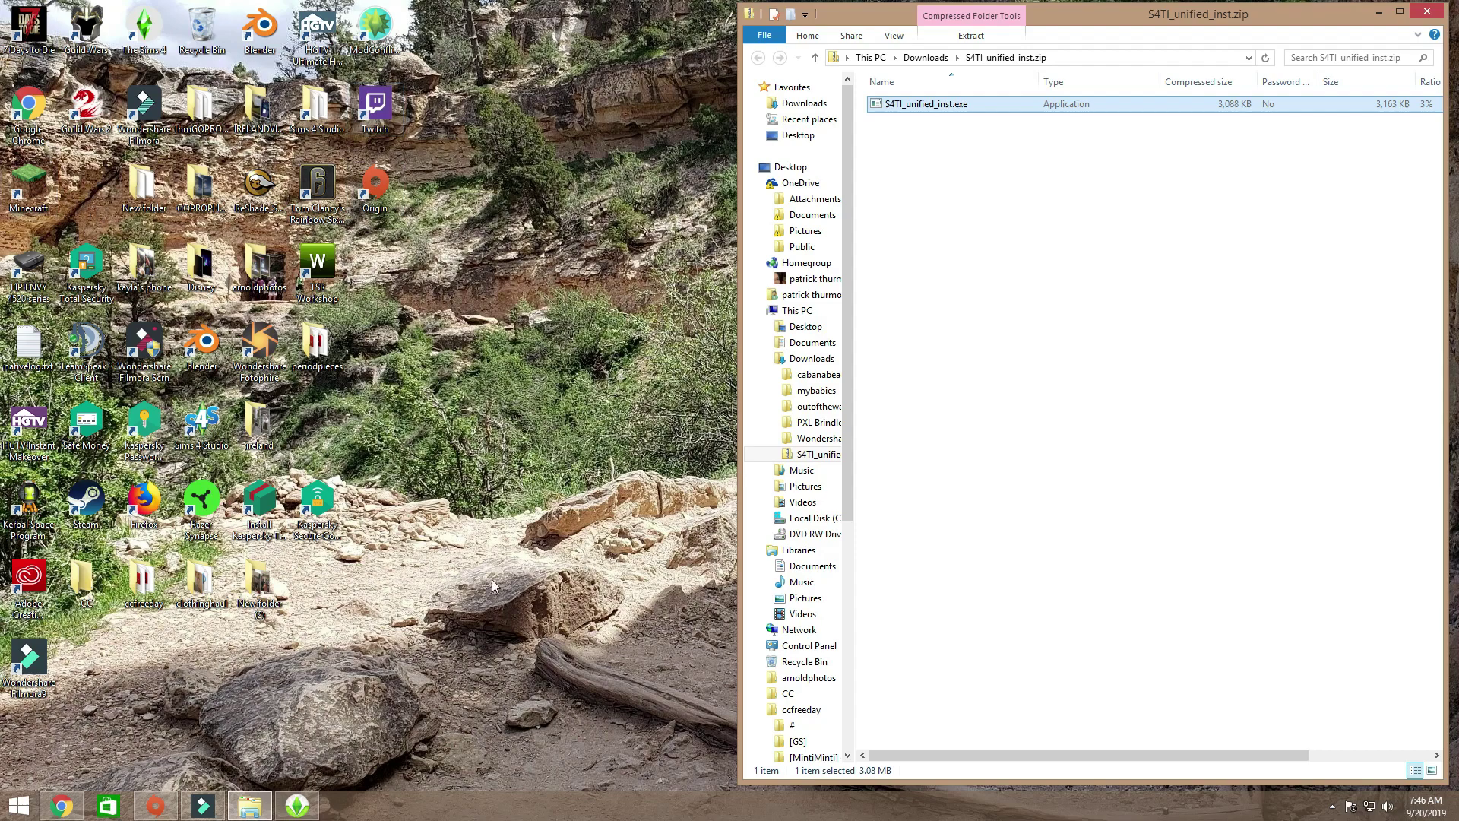
click(297, 805)
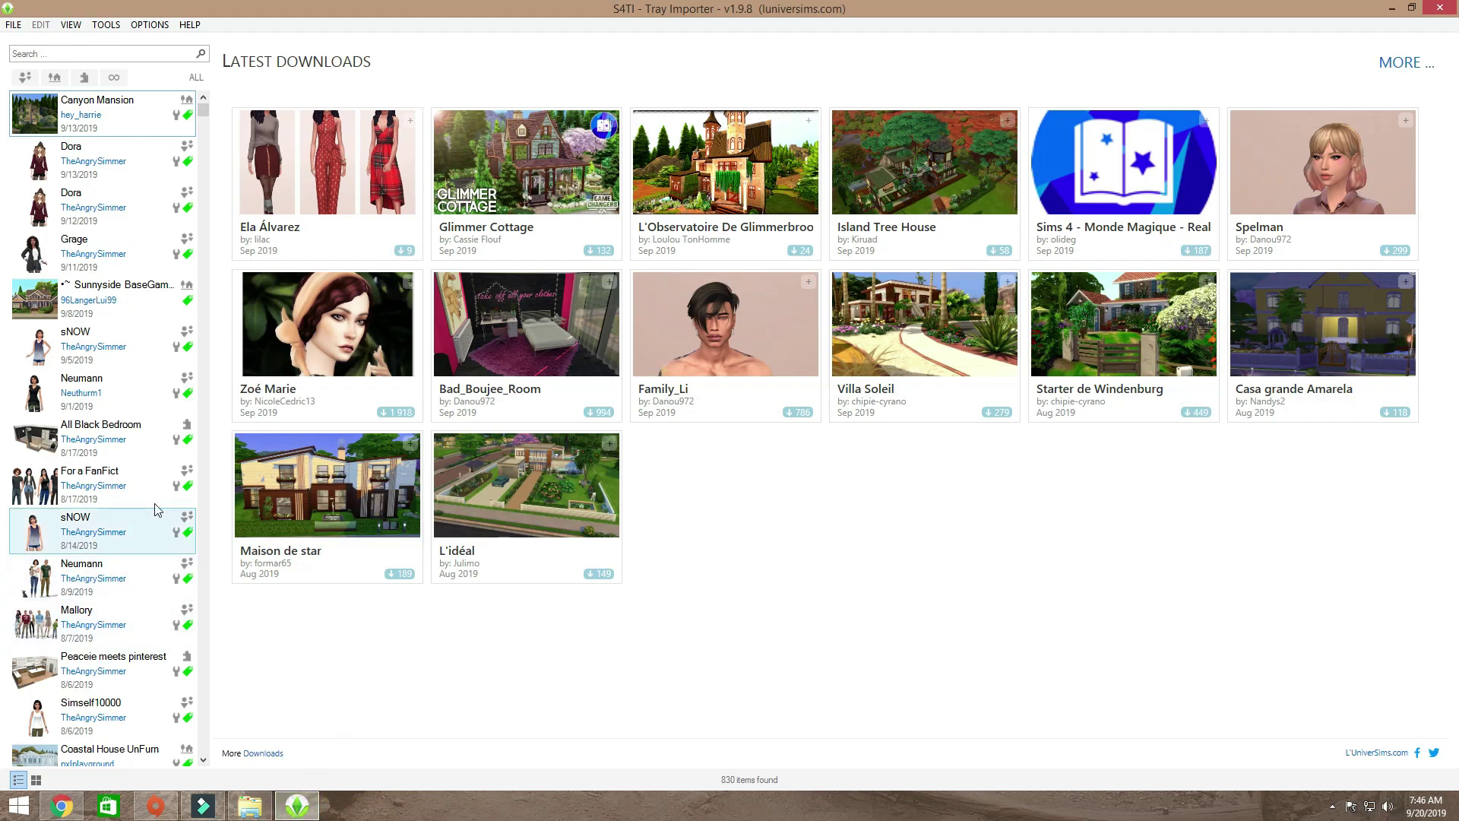
scroll(155, 509, down, 12)
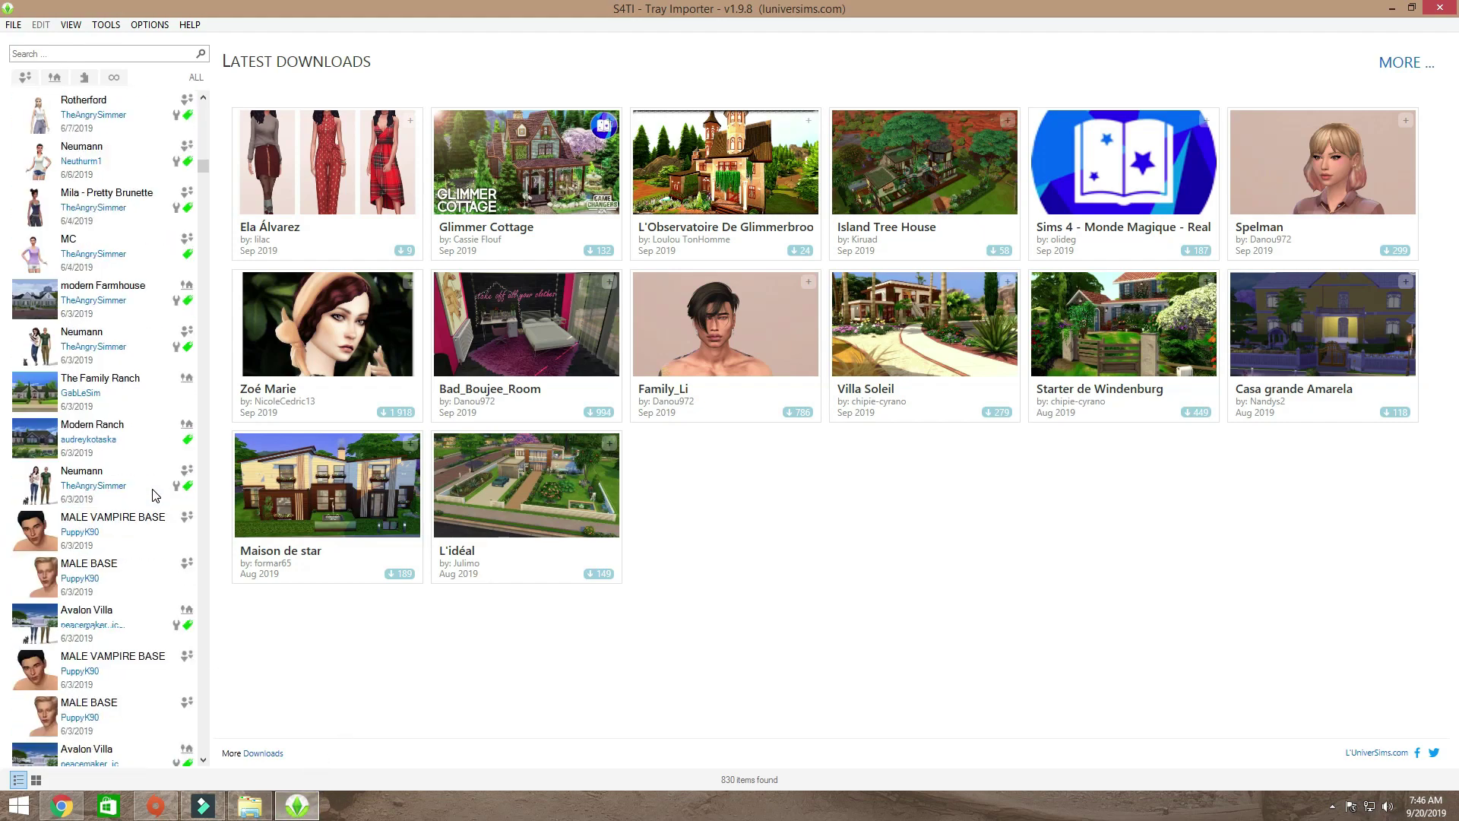
scroll(156, 495, down, 15)
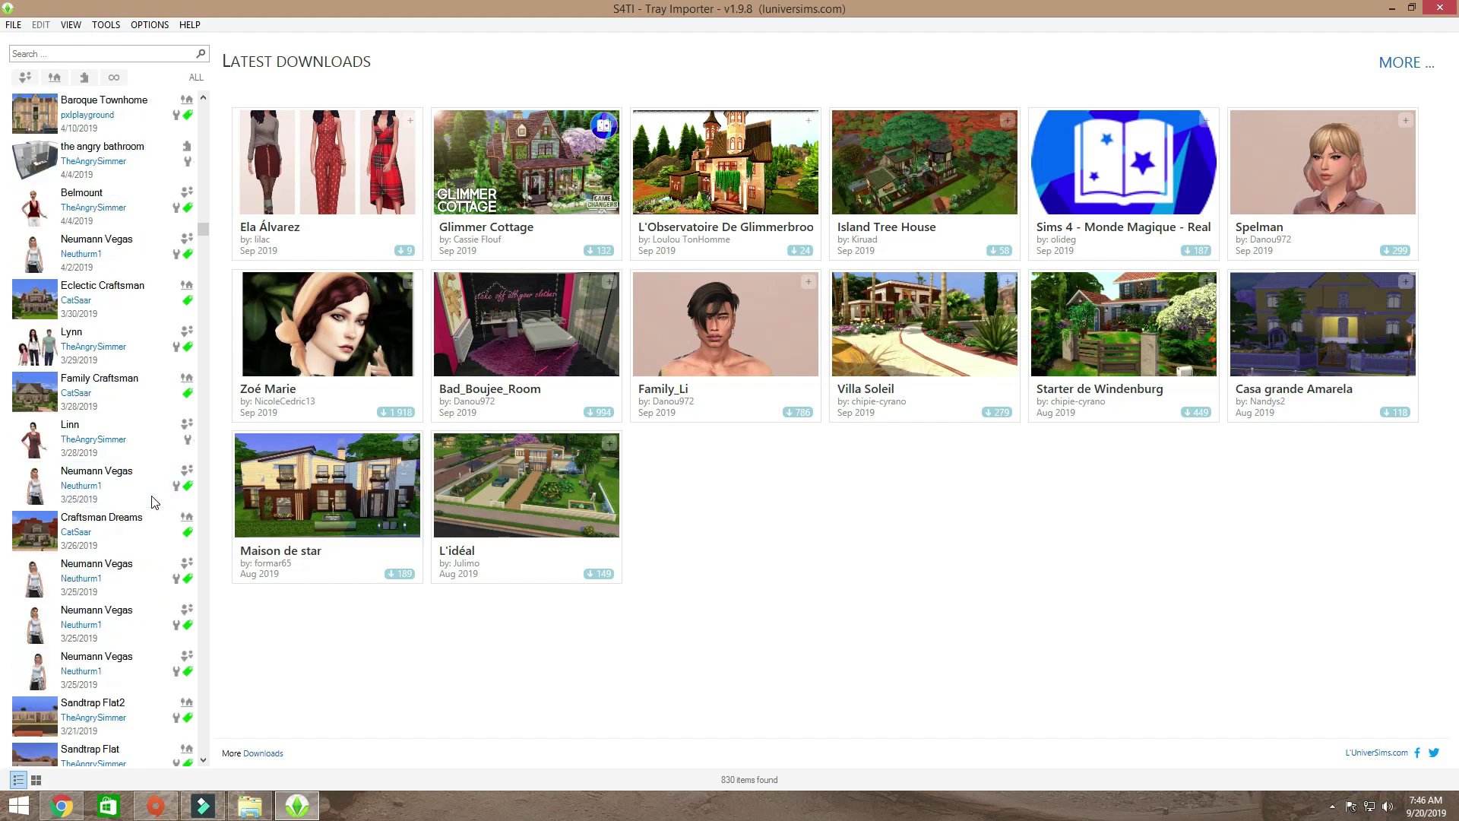
scroll(154, 502, down, 5)
drag(202, 238, 201, 95)
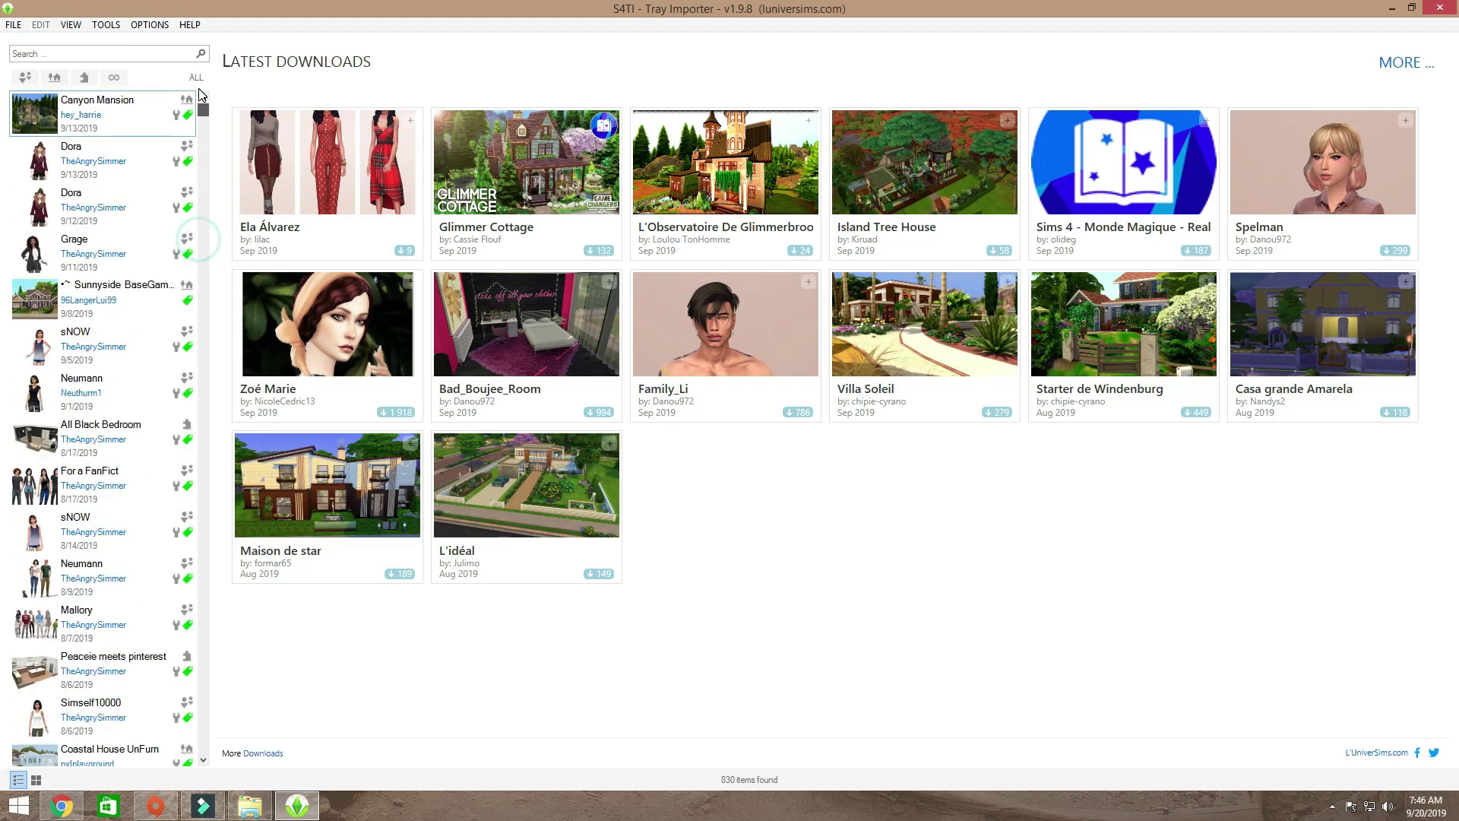